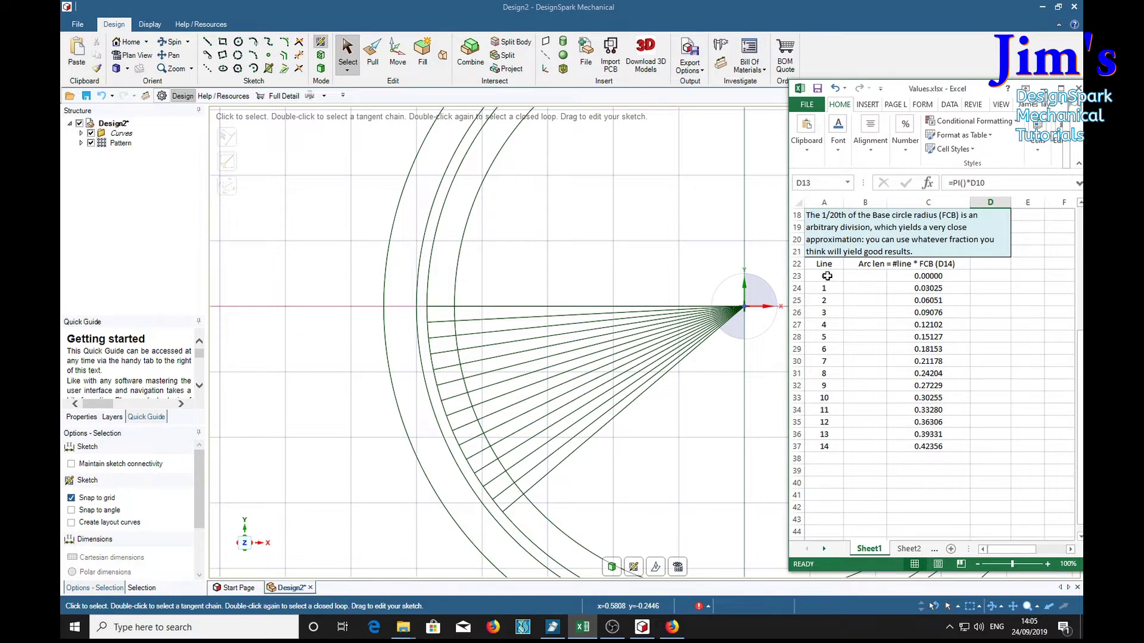
- Move the Excel values window clear of the sketch area
left_click(489, 306)
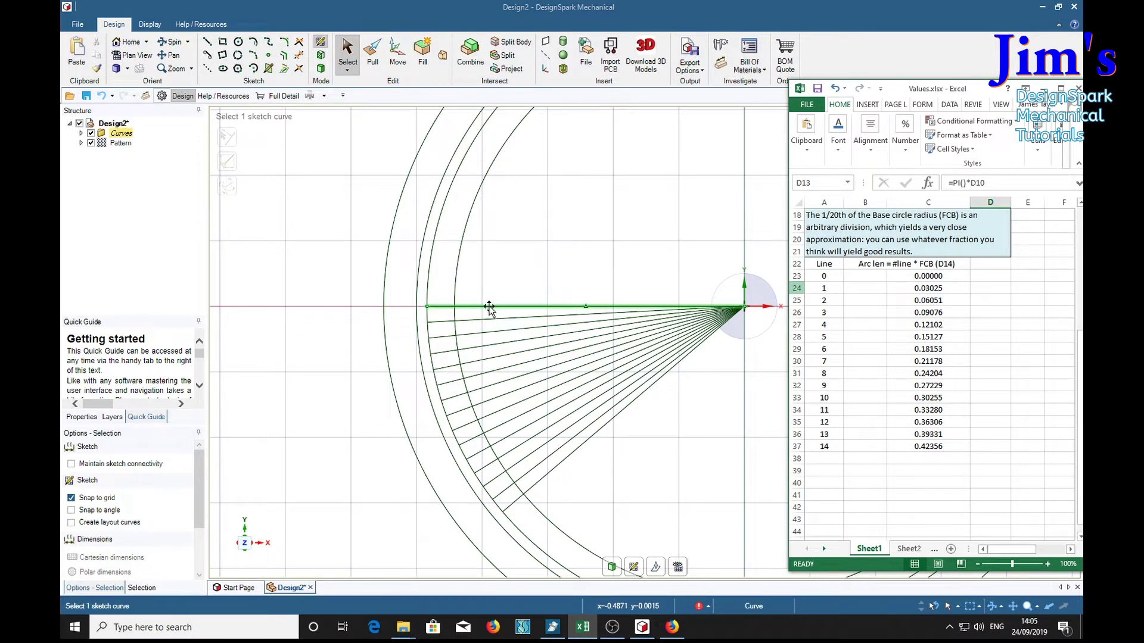
left_click(495, 331)
left_click(498, 343)
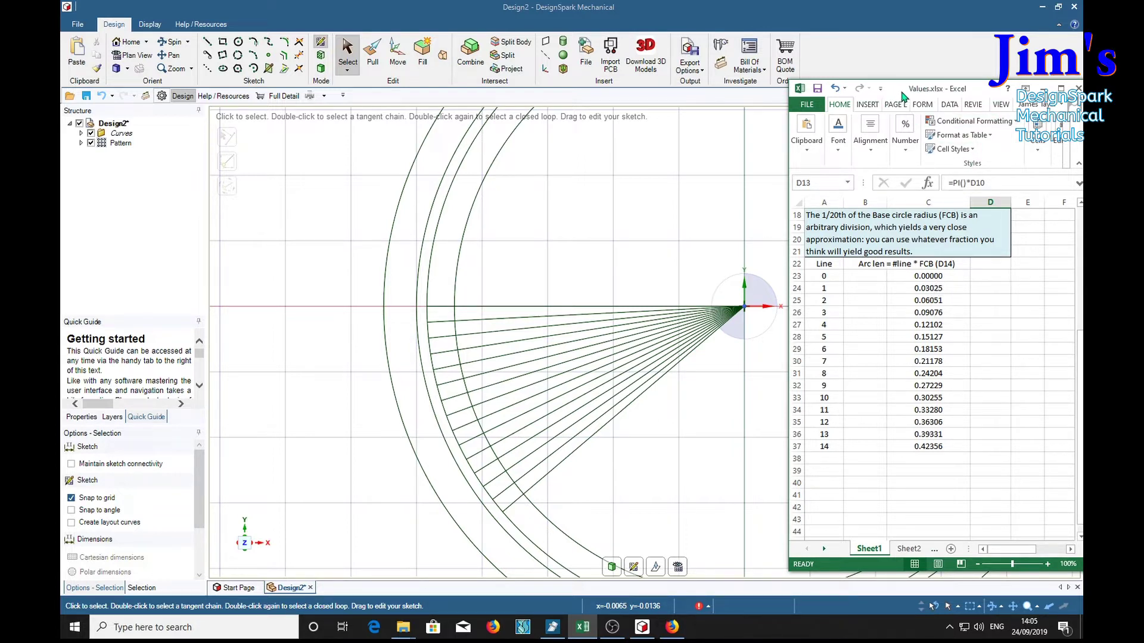
left_click_drag(898, 89, 1083, 91)
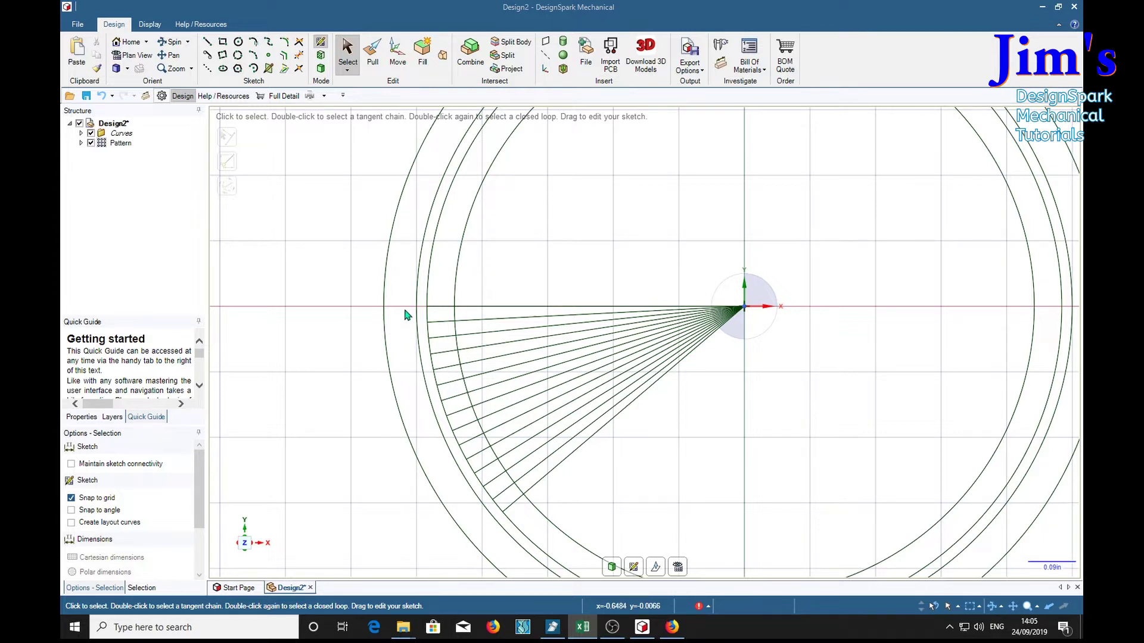
- Activate the Line tool and turn off grid snapping for sketching near the outer ends of the radial lines
scroll(411, 331, "up", 1)
scroll(410, 331, "up", 4)
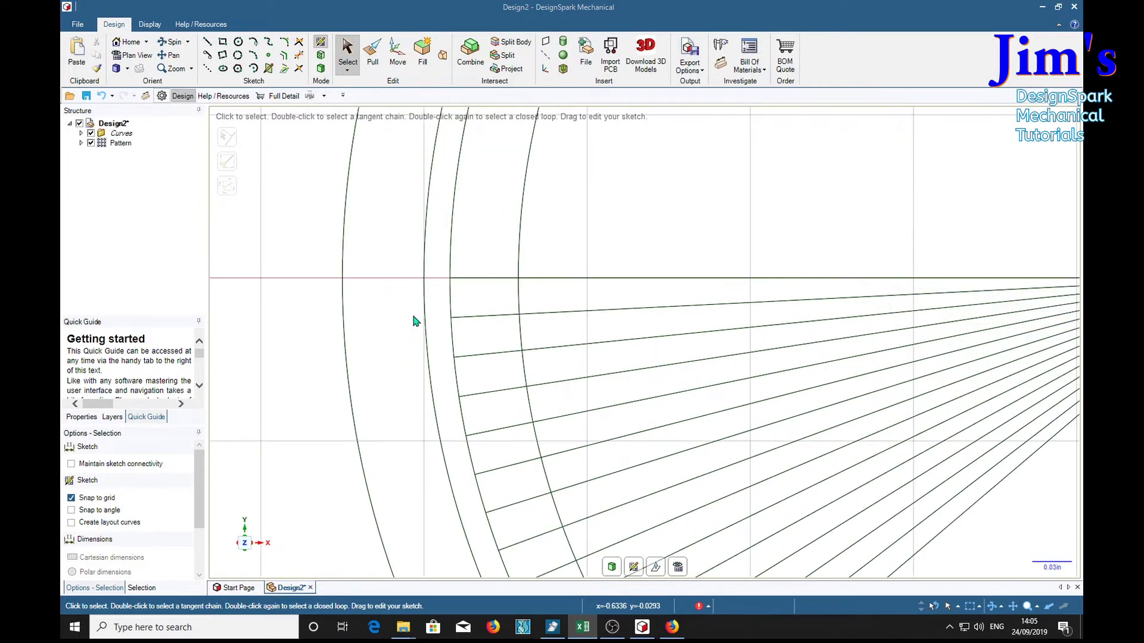
scroll(415, 316, "up", 2)
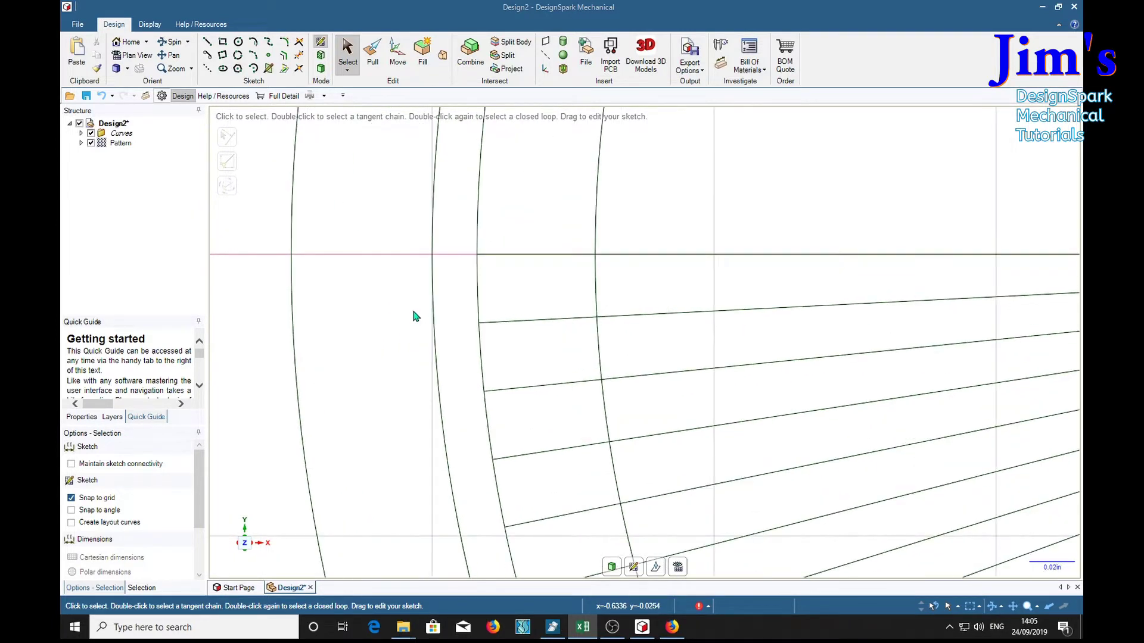
left_click(479, 333)
key("Escape")
left_click(206, 43)
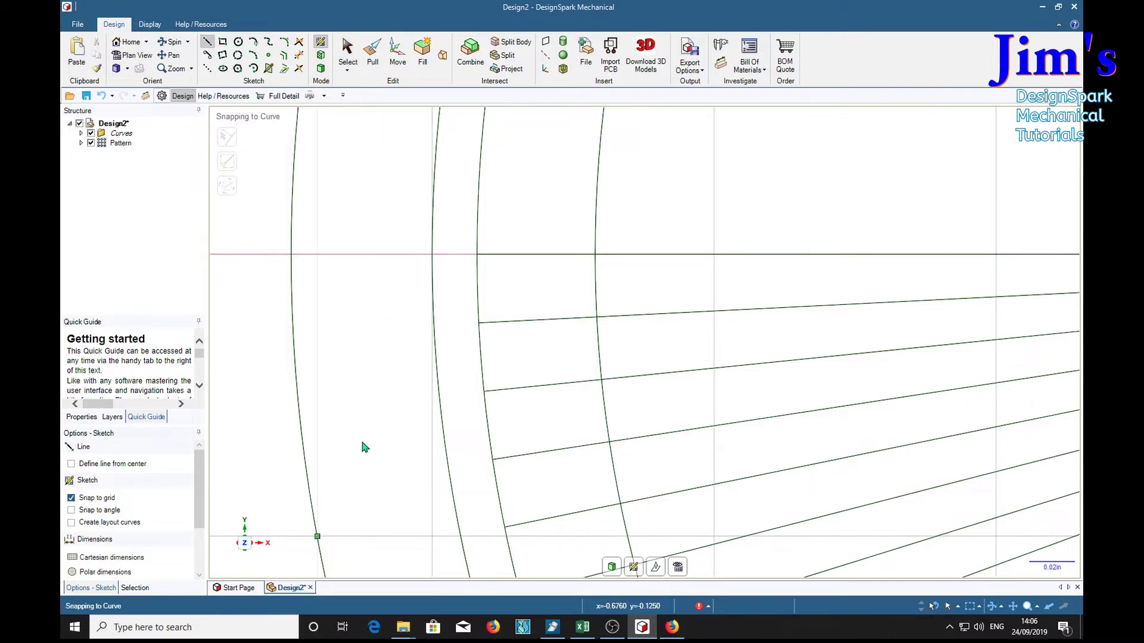
left_click(71, 498)
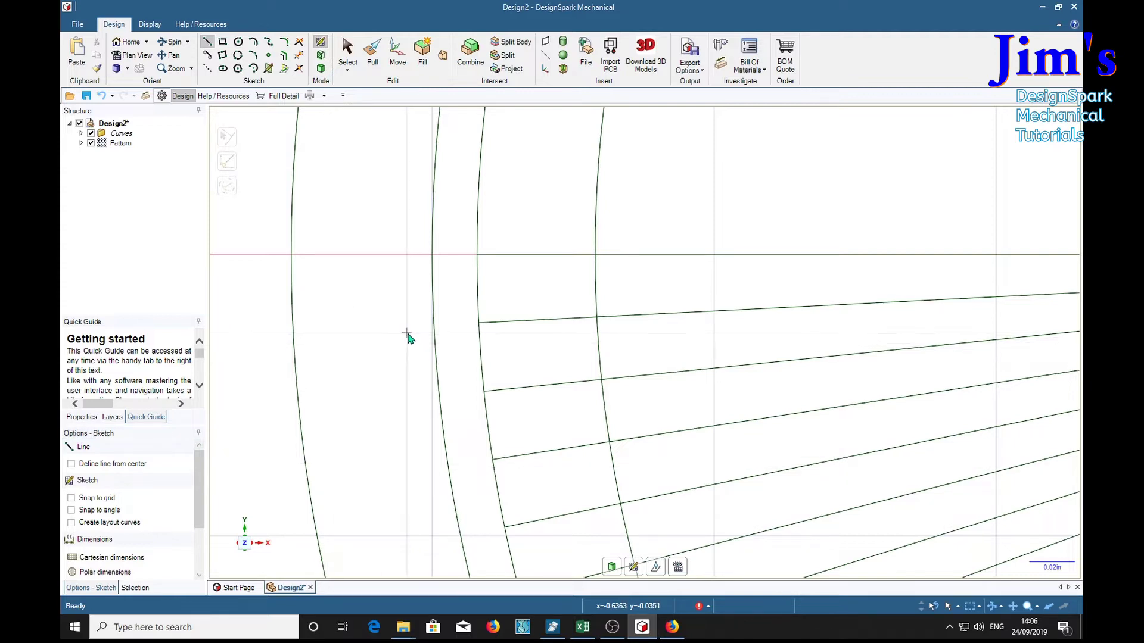
- Draw a 0.03025 in line upward from the outer end of the first radial line below horizontal, at 90° to it
left_click(479, 325)
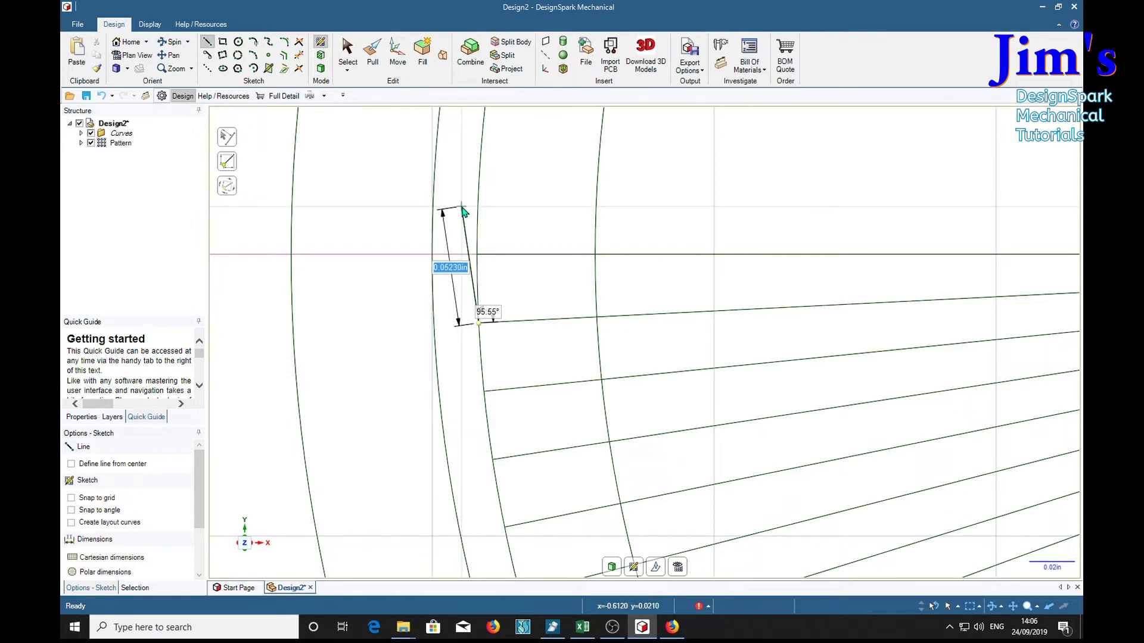
key("Tab")
type("90")
key("Tab")
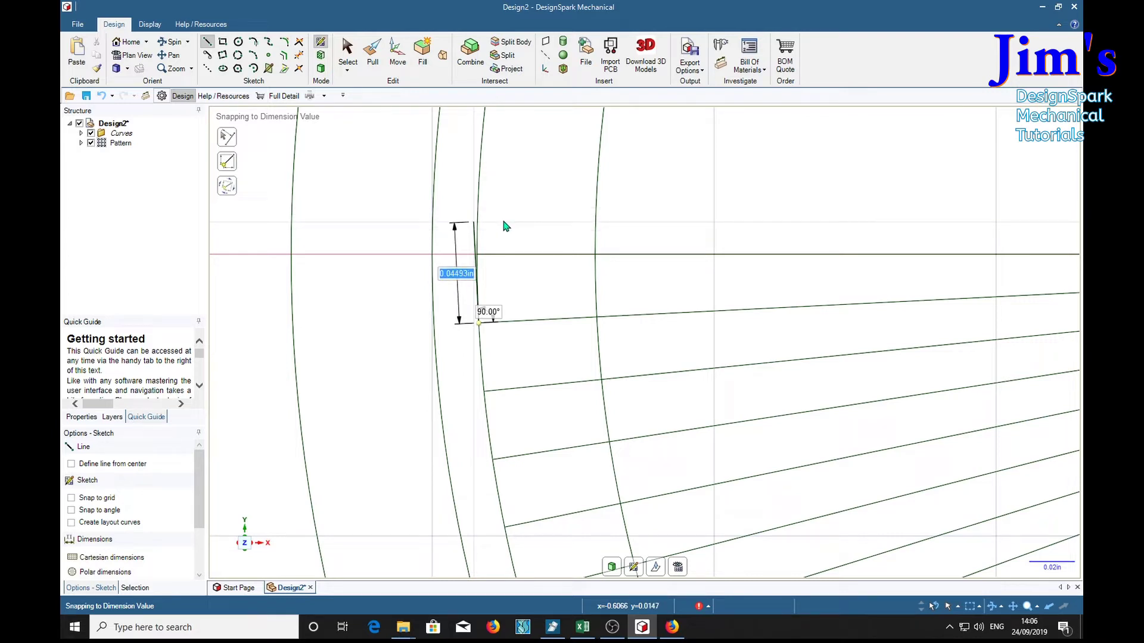
key("BackSpace")
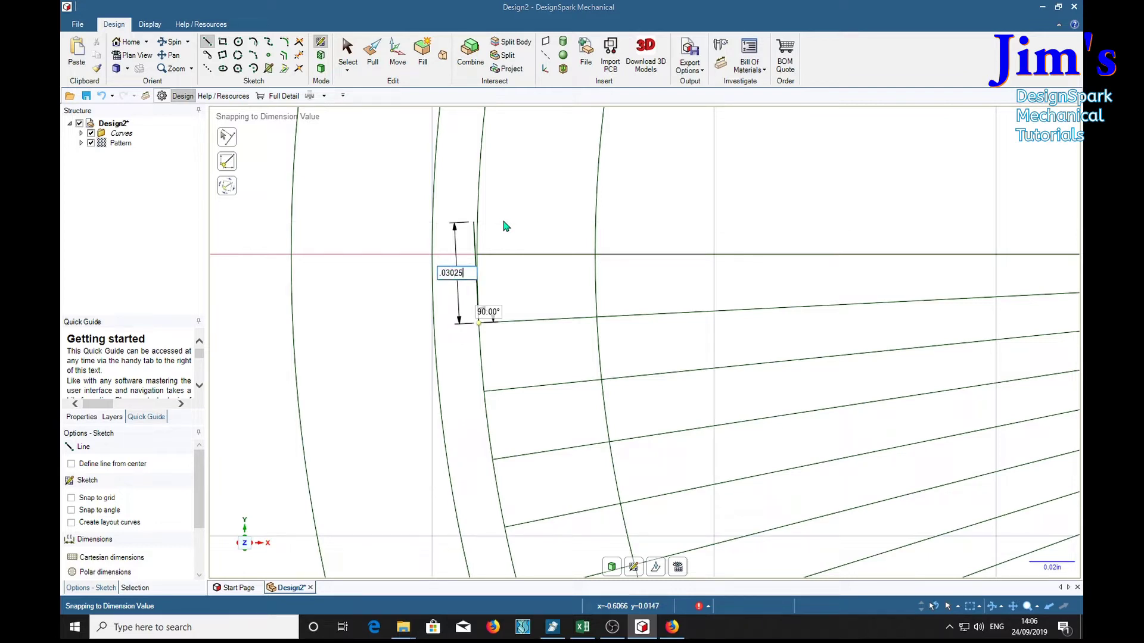
key("Return")
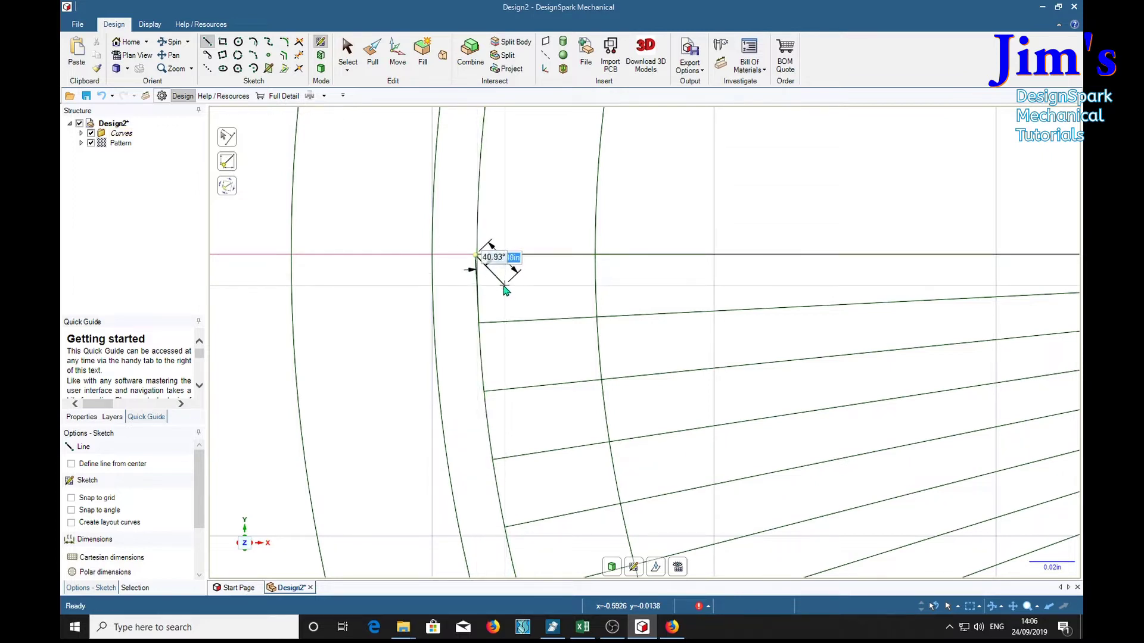
key("Escape")
- Examine the upper end of the new tangent line beside the horizontal radial line and the base circle
scroll(480, 266, "down", 1)
scroll(479, 267, "up", 3)
scroll(486, 259, "up", 3)
scroll(480, 243, "up", 3)
scroll(471, 229, "up", 3)
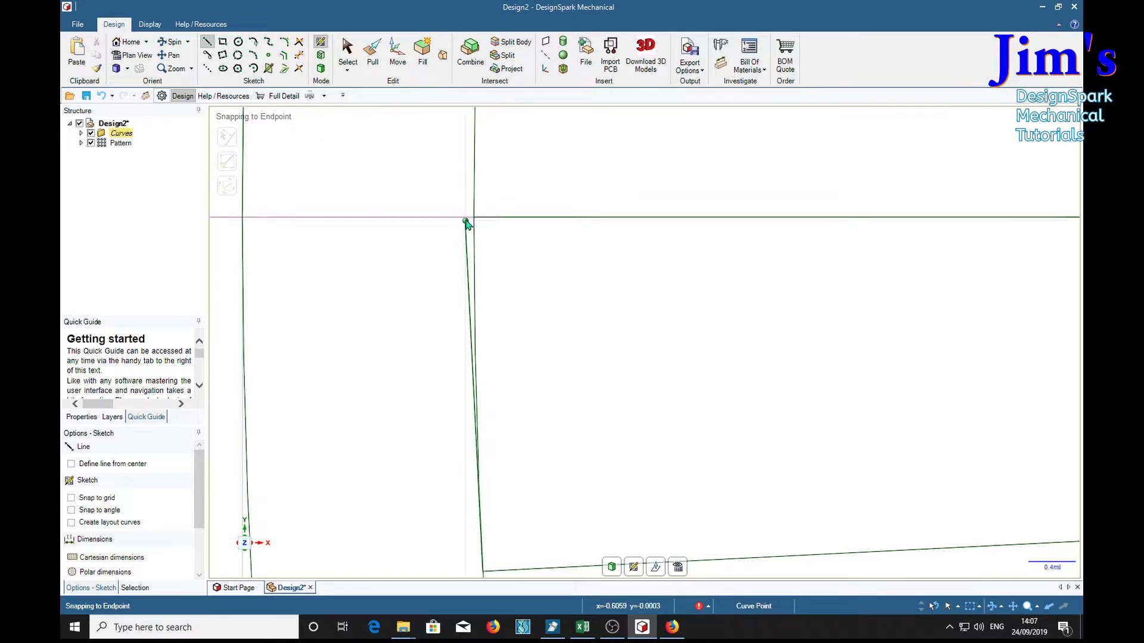
scroll(546, 315, "down", 1)
scroll(546, 315, "down", 3)
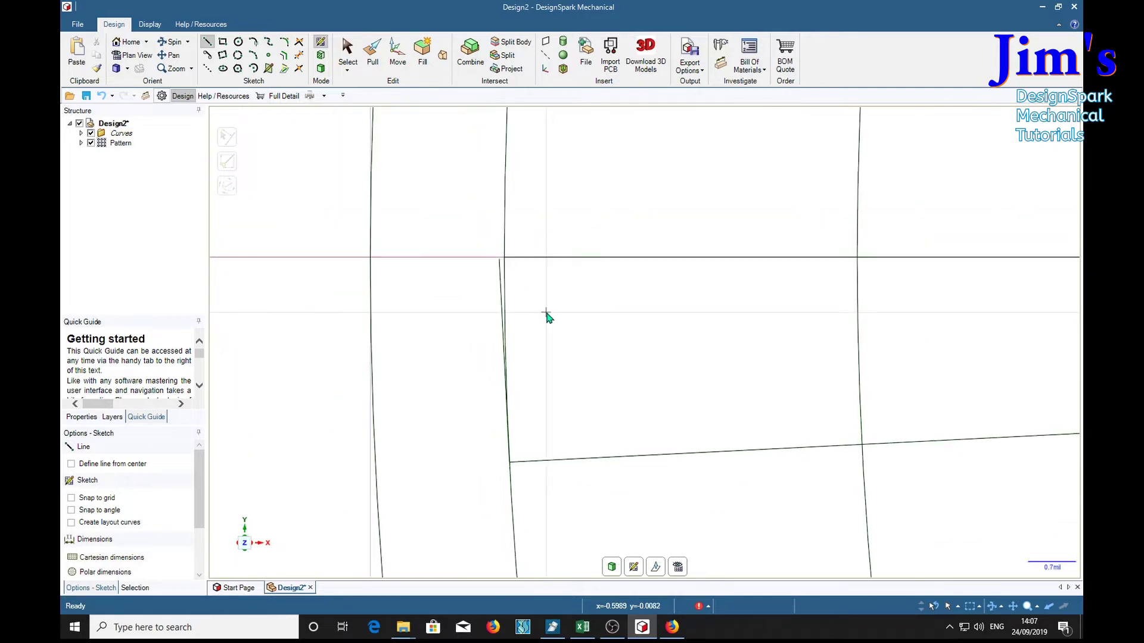
scroll(548, 283, "down", 1)
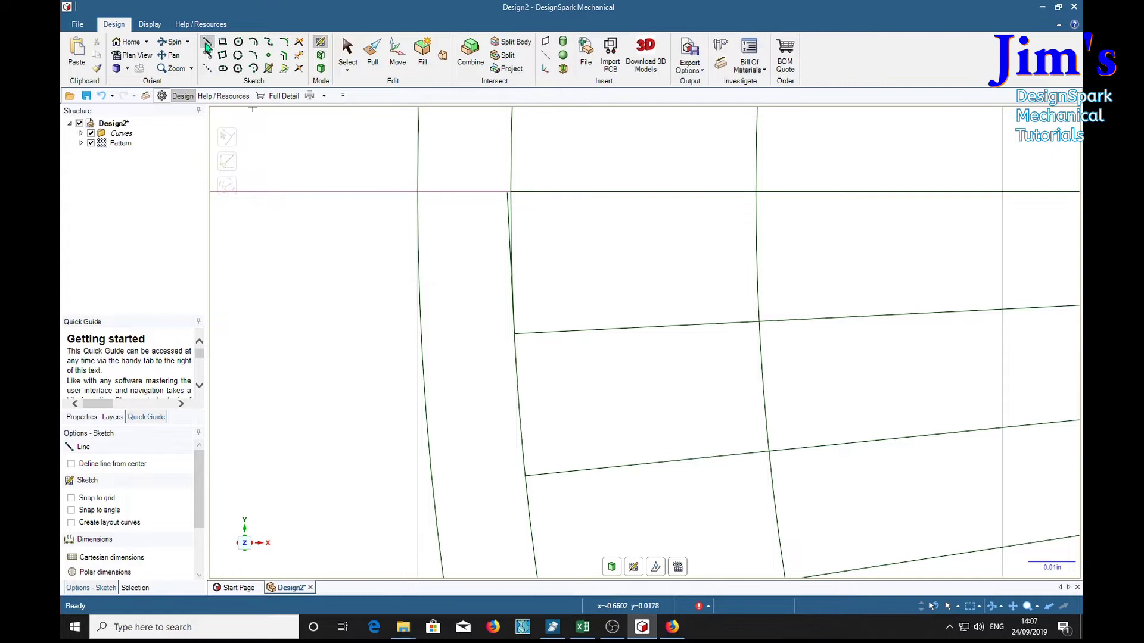
- Draw a line 2*.03025 in long upward from the outer end of the second radial line below horizontal, at 90° to it
left_click(525, 477)
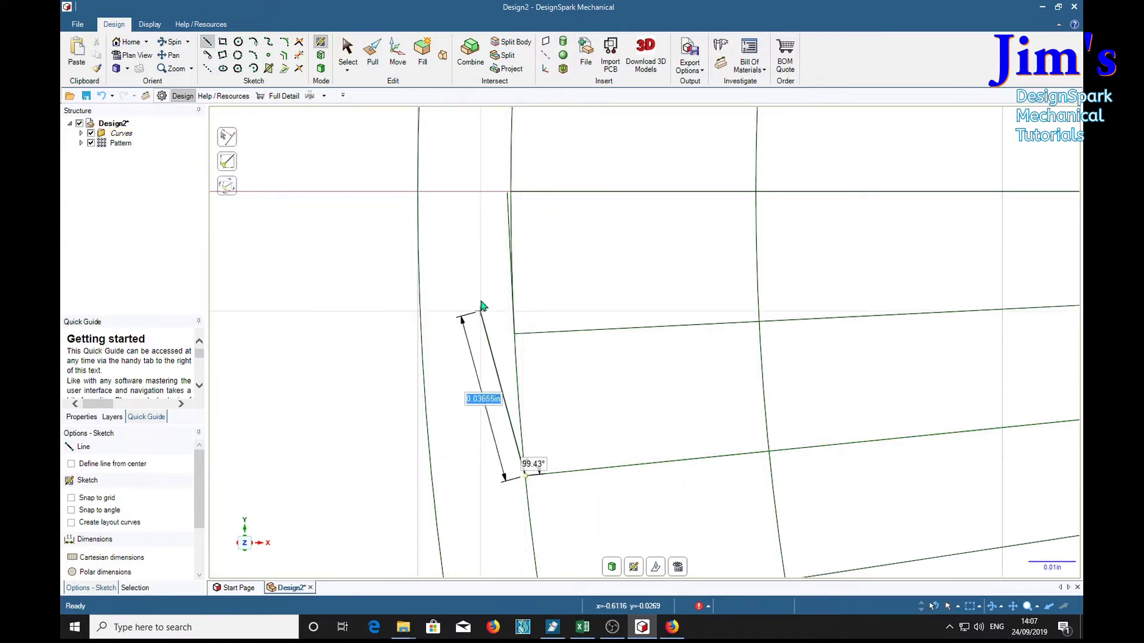
key("Tab")
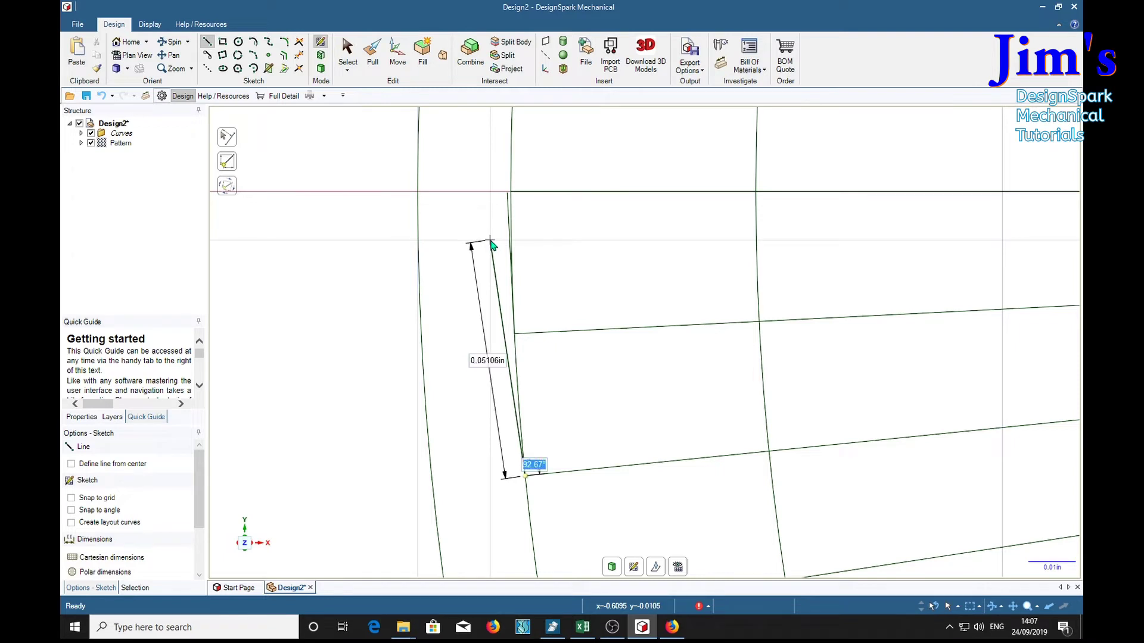
type("90")
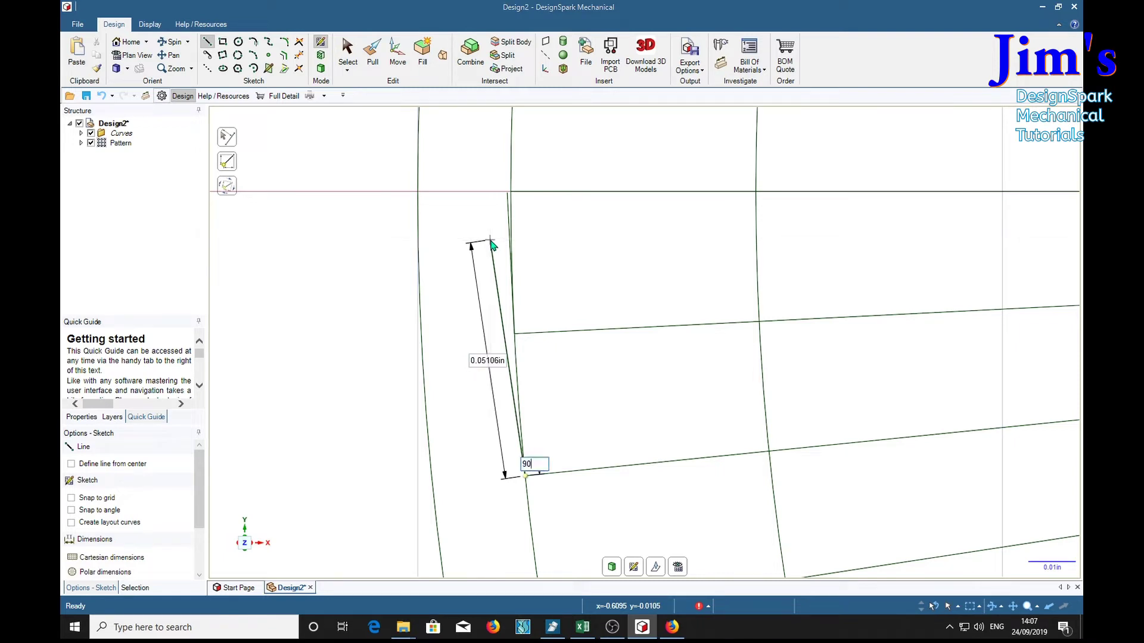
key("Tab")
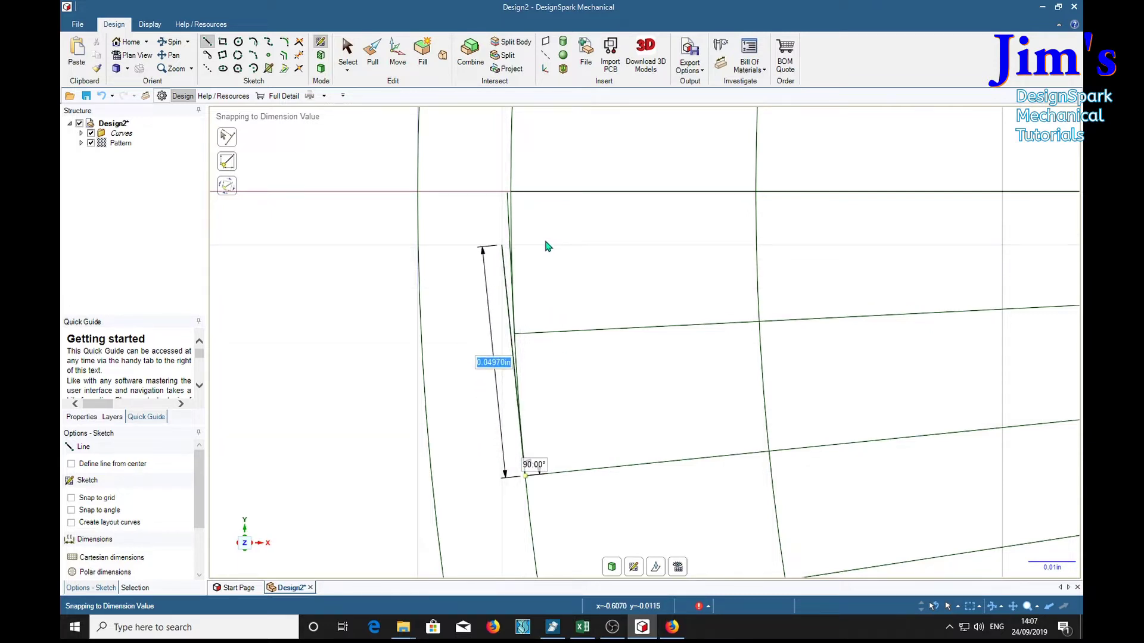
type("2*.03025")
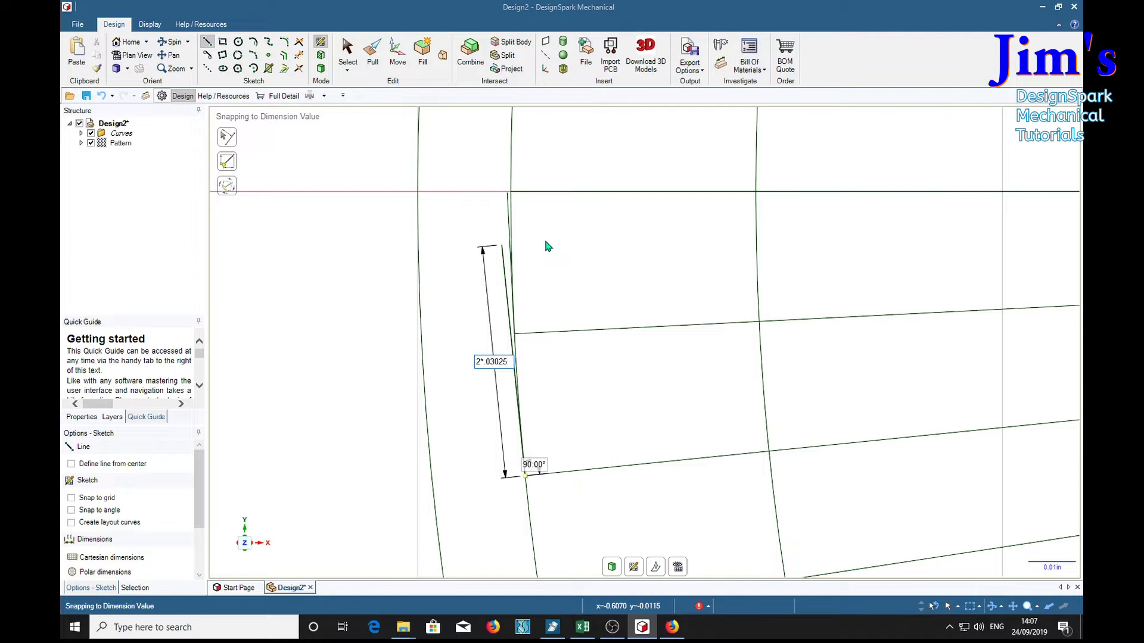
key("Return")
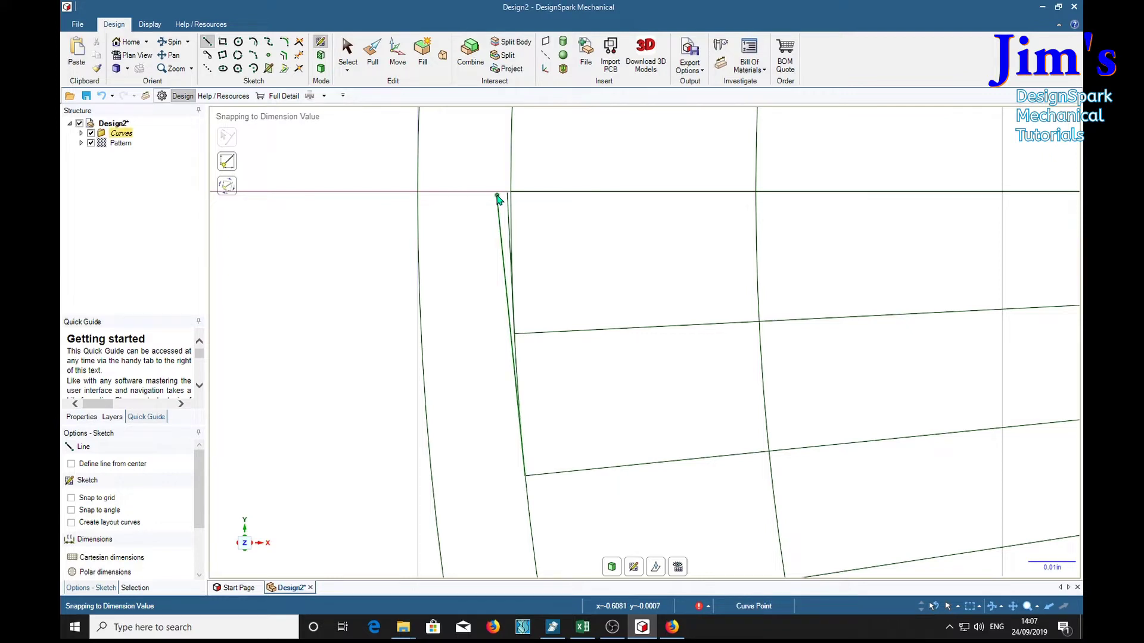
key("Escape")
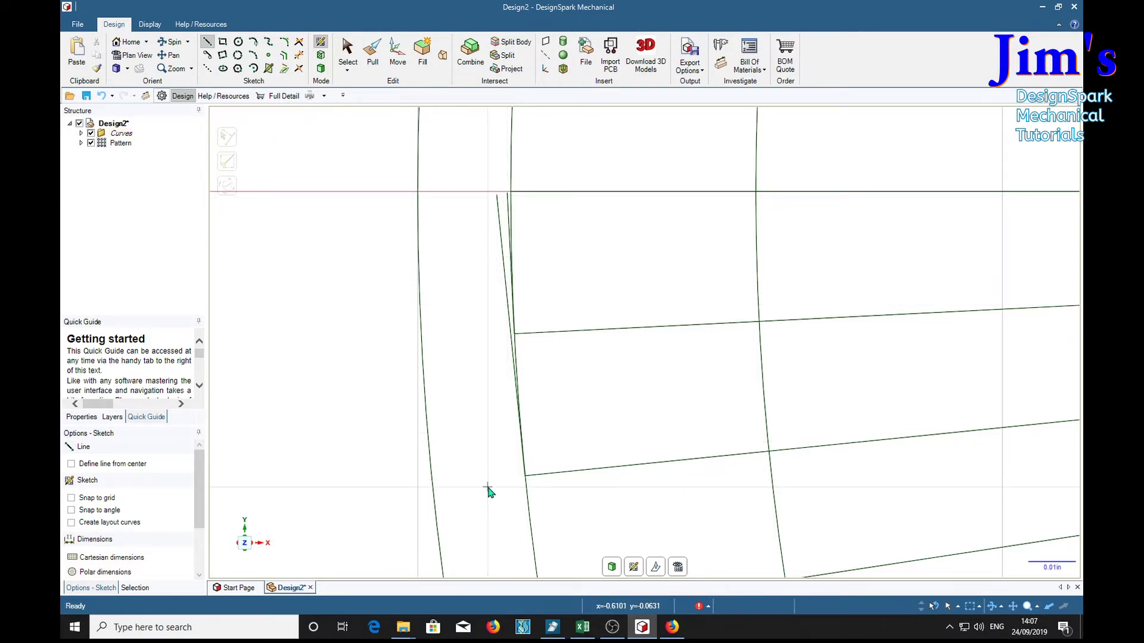
- Draw a line 3*.03025 in long upward from the outer end of the third radial line below horizontal, at 90° to it
scroll(487, 491, "down", 2)
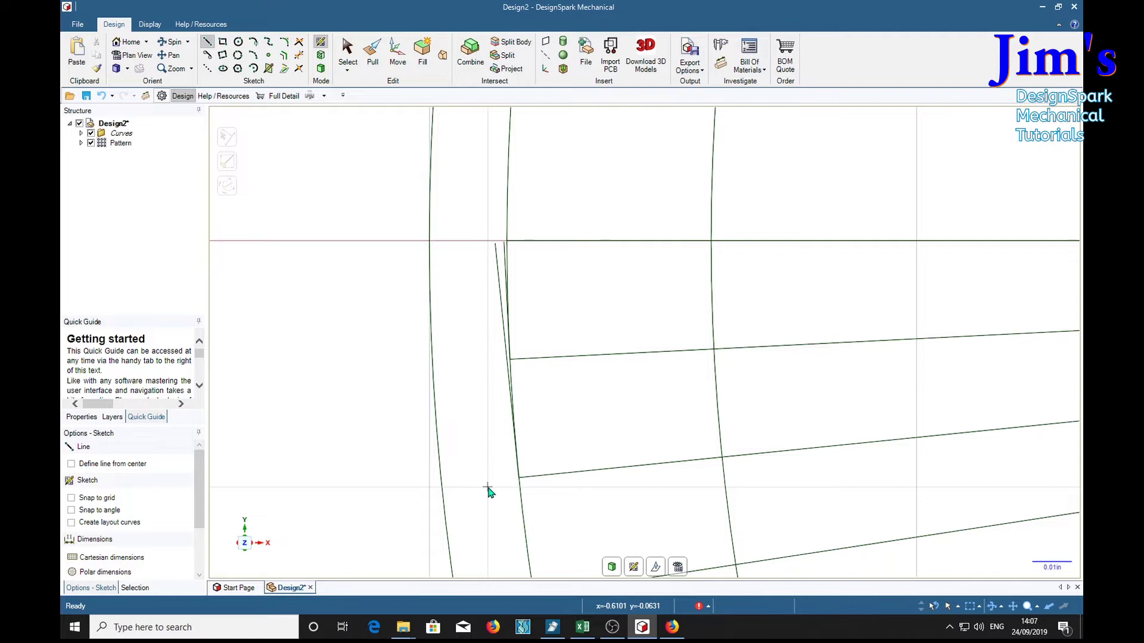
scroll(477, 441, "up", 2)
scroll(472, 370, "down", 2)
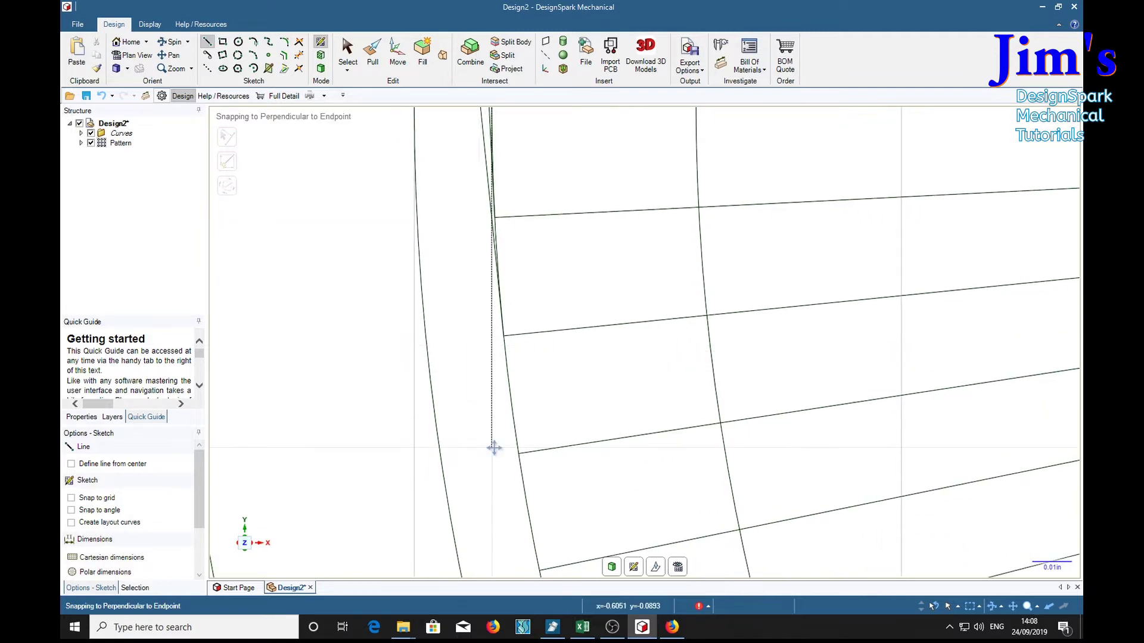
scroll(484, 441, "up", 2)
scroll(468, 477, "down", 2)
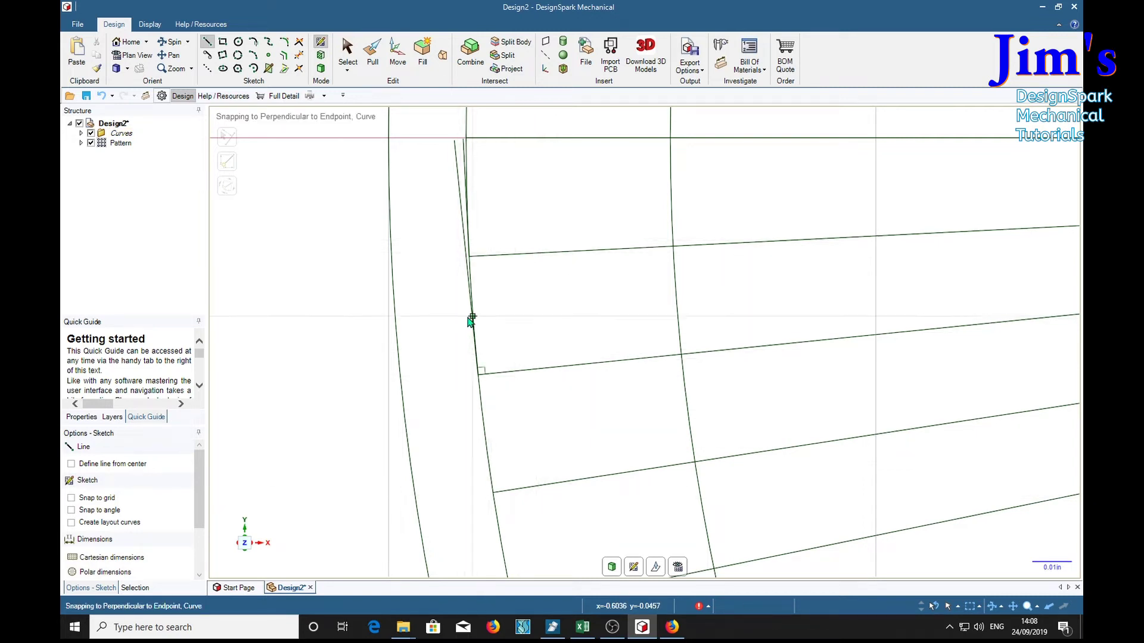
left_click(493, 494)
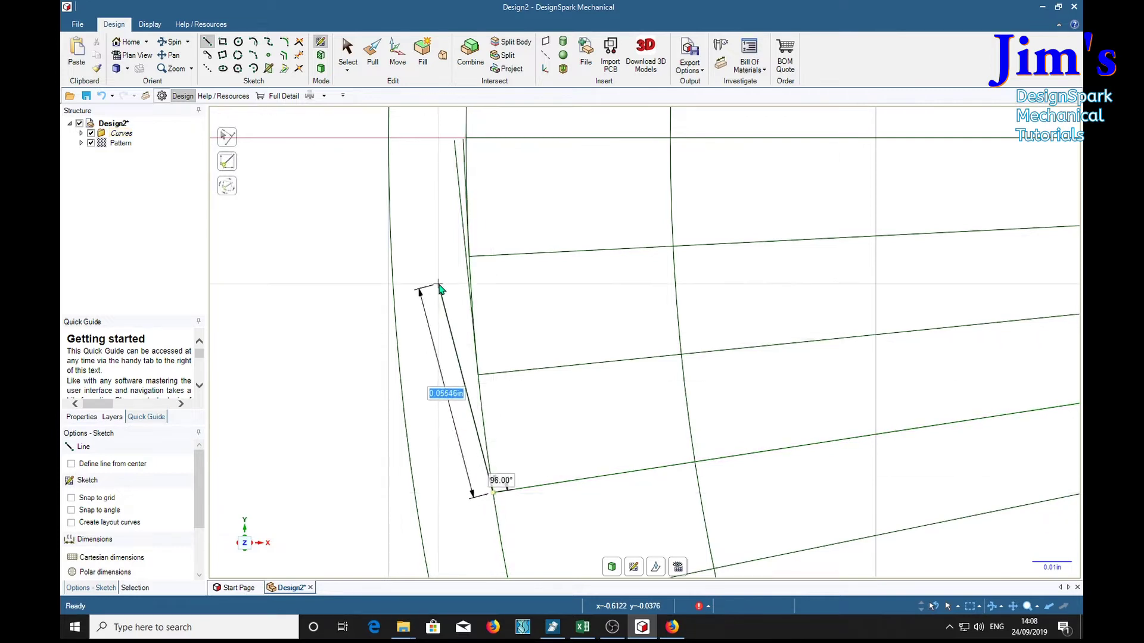
key("Tab")
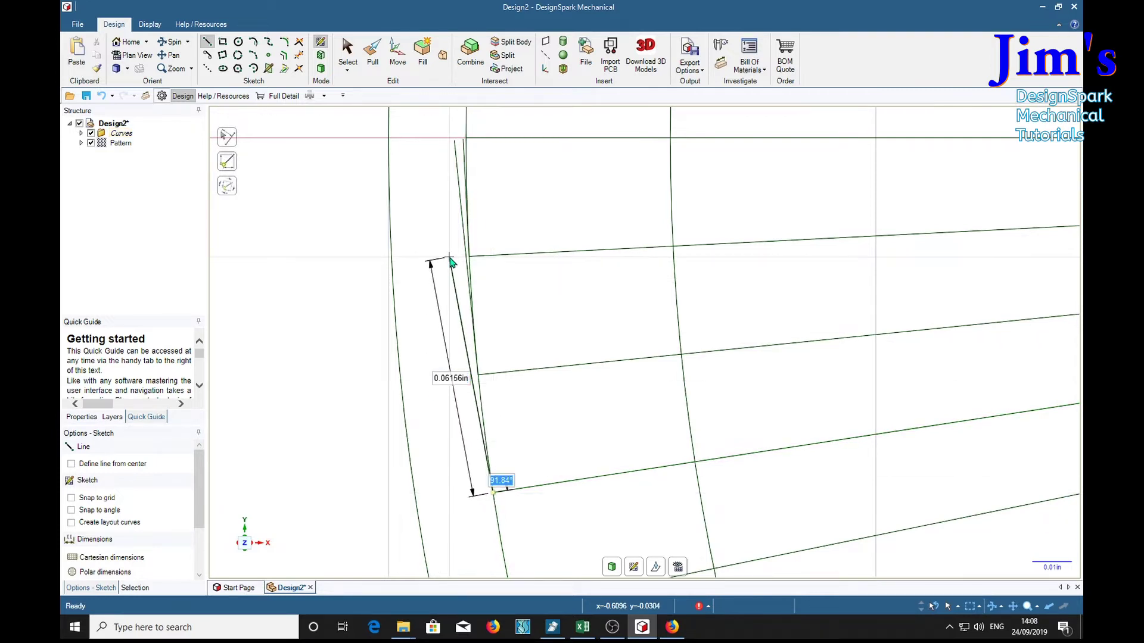
type("90")
key("Tab")
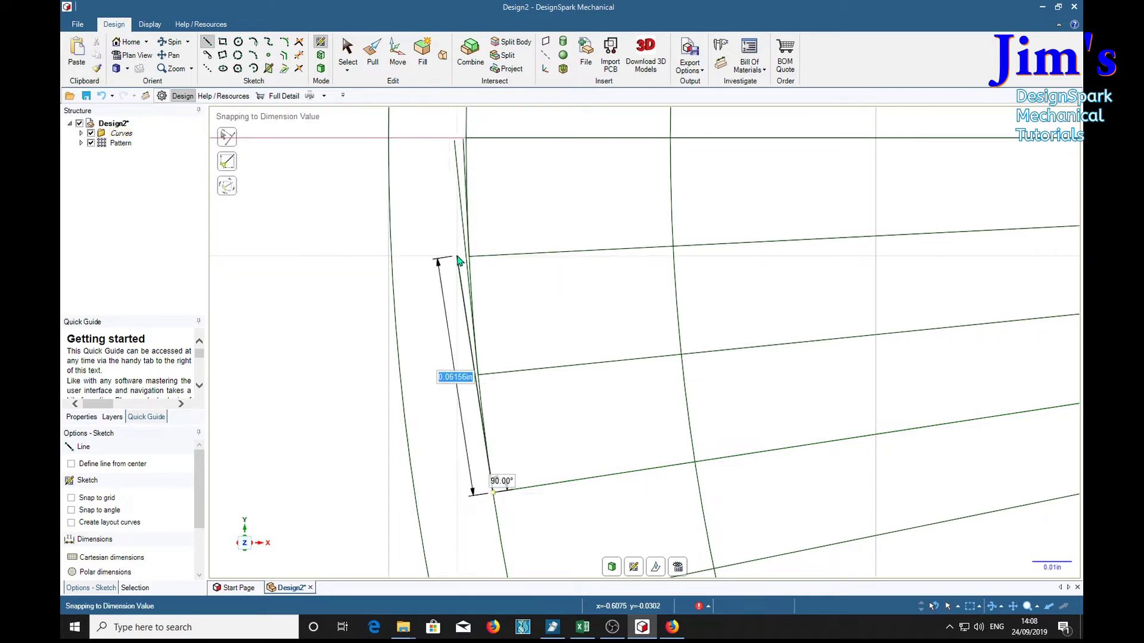
type("3*.03025")
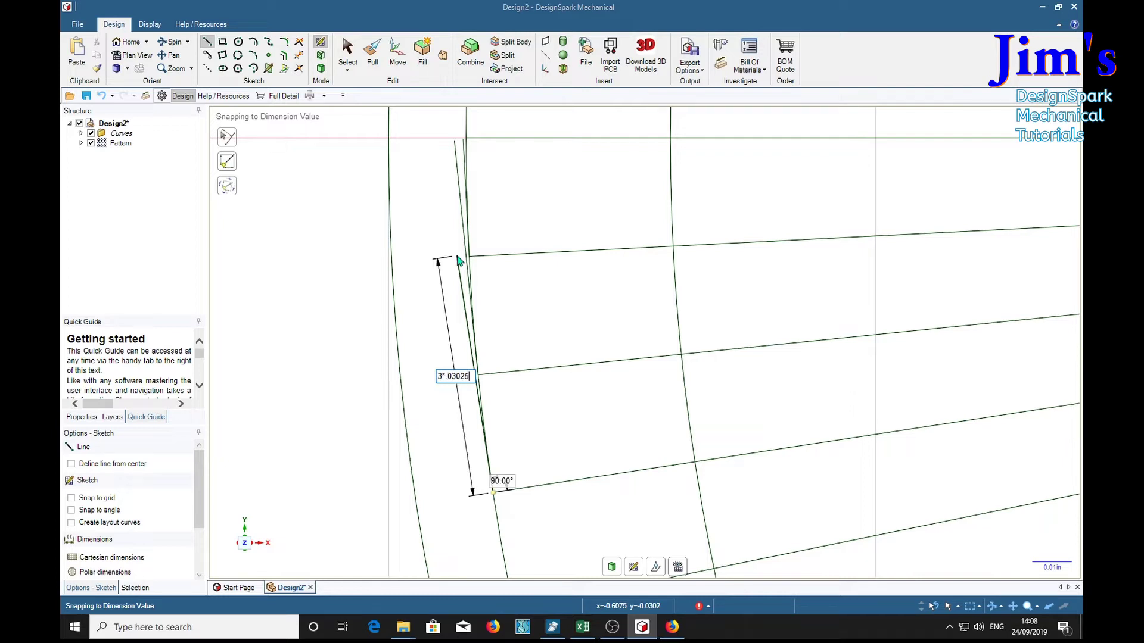
left_click(441, 145)
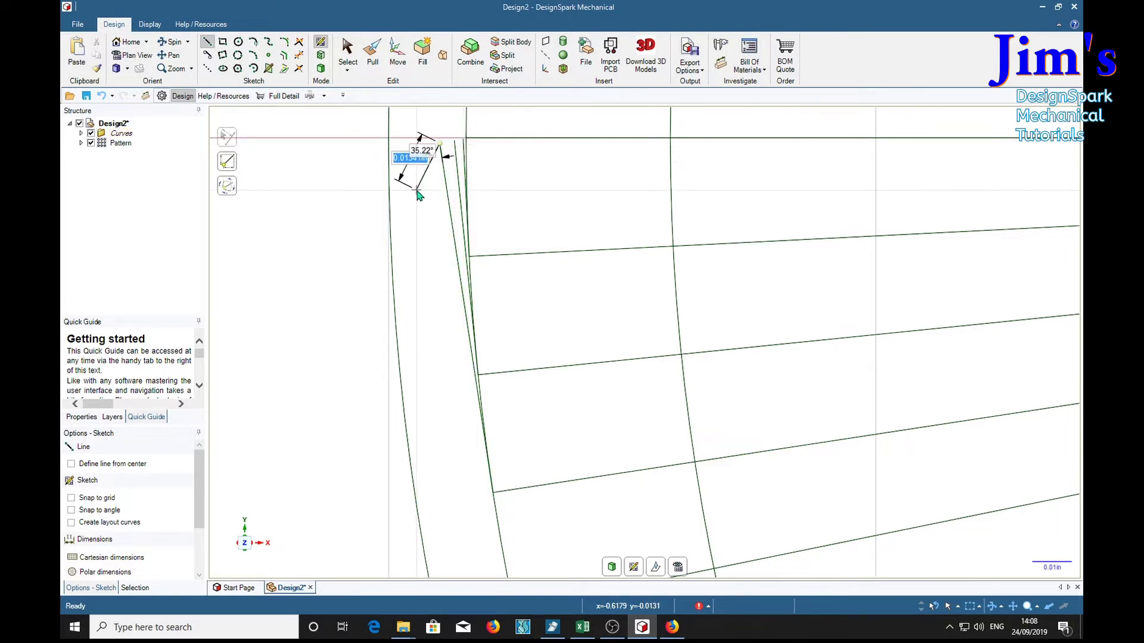
key("Escape")
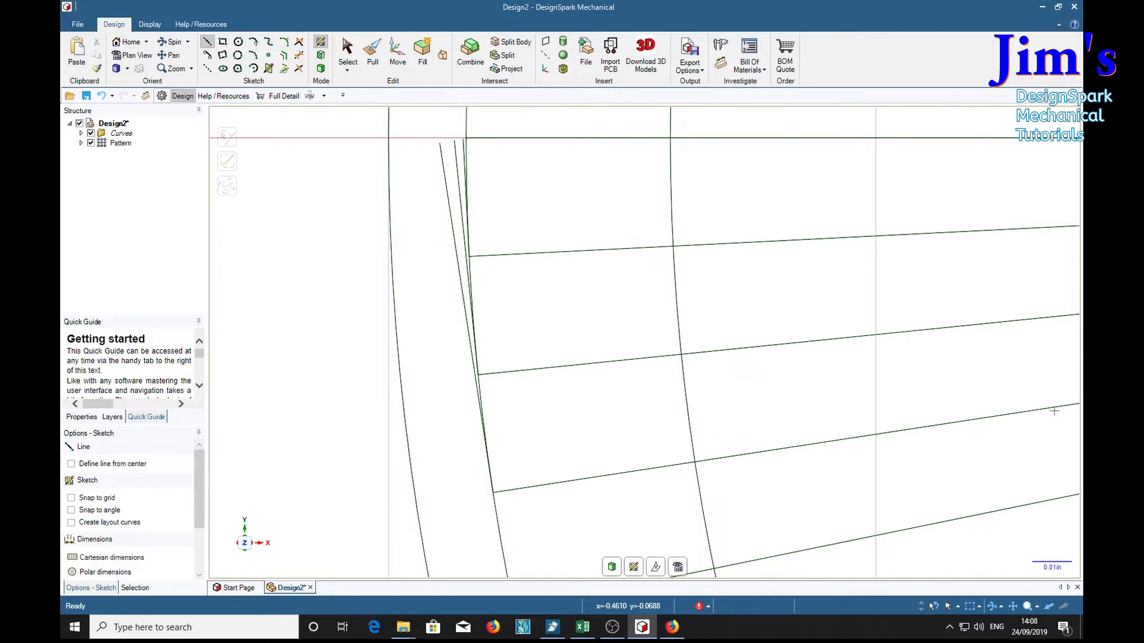
scroll(616, 411, "down", 2)
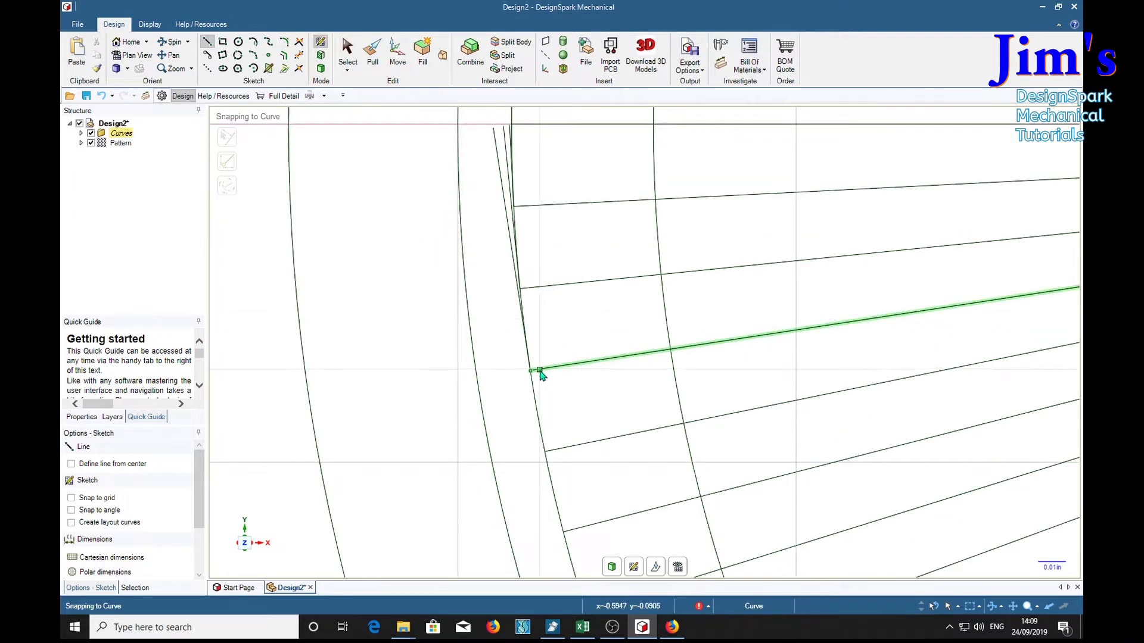
left_click(545, 453)
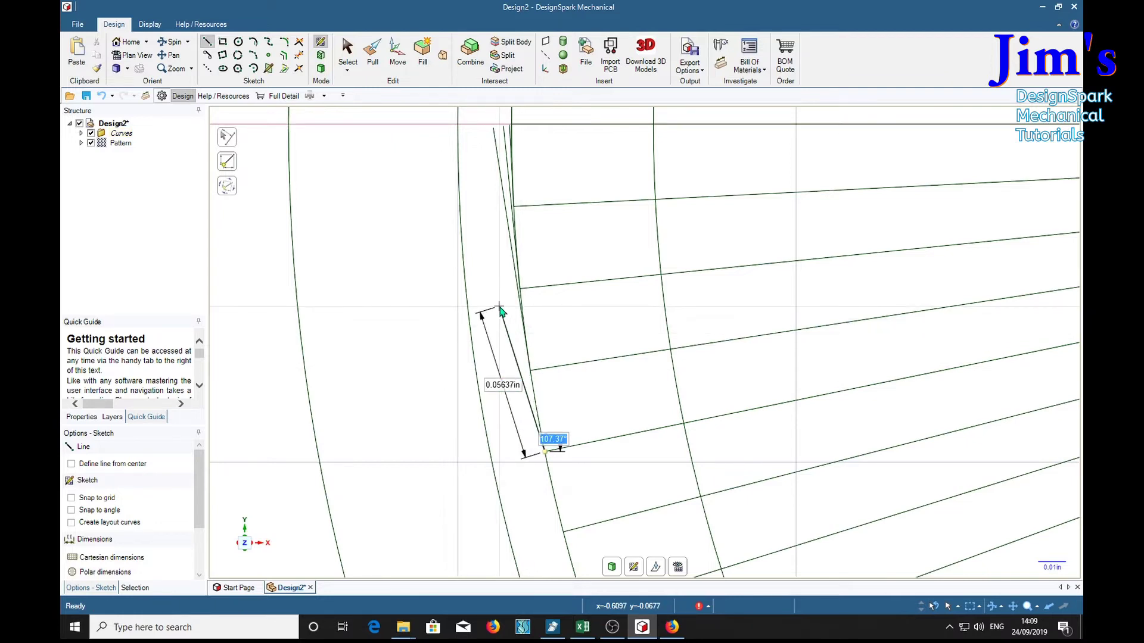
type("90")
key("Tab")
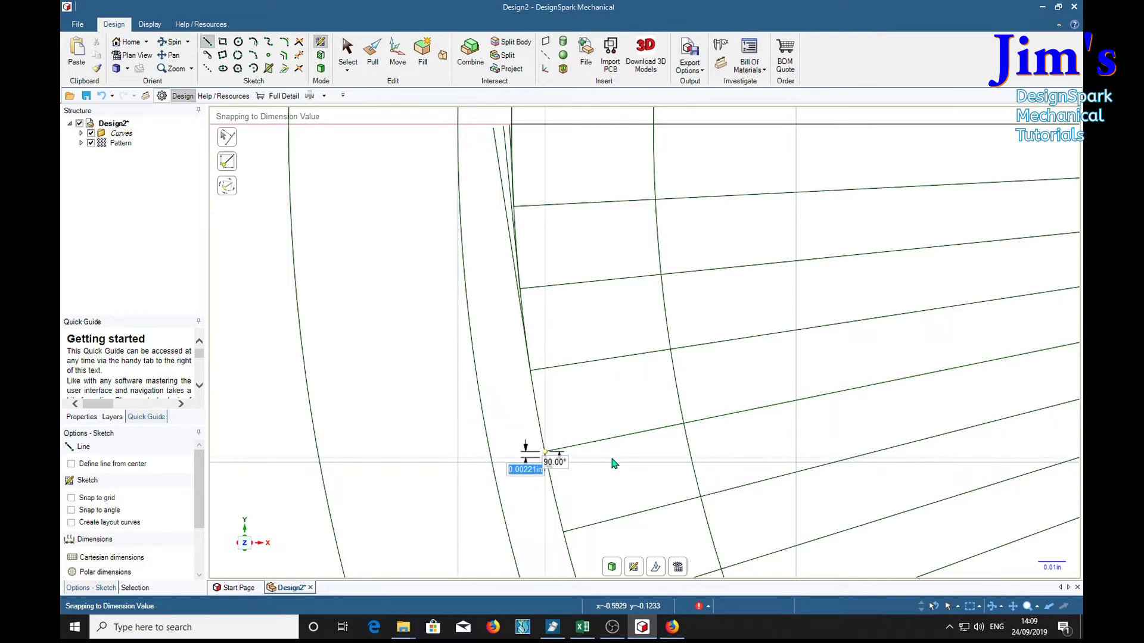
key("Escape")
left_click(545, 451)
key("Escape")
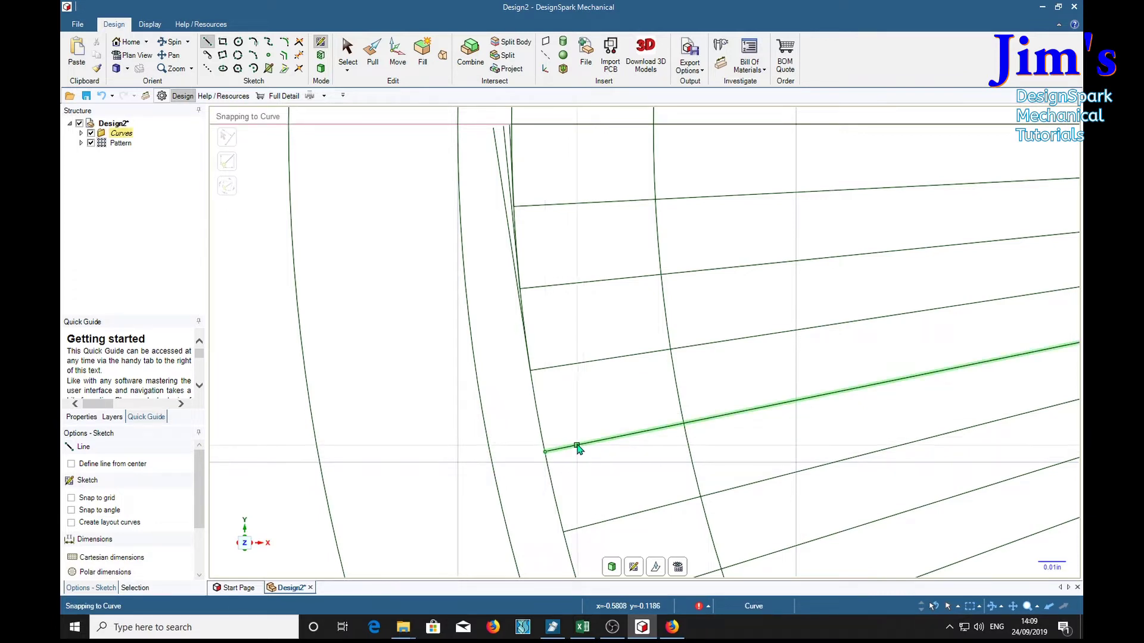
- Draw a line 4*.03025 in long upward from the outer end of the fourth radial line below horizontal, at 90° to it
left_click(545, 451)
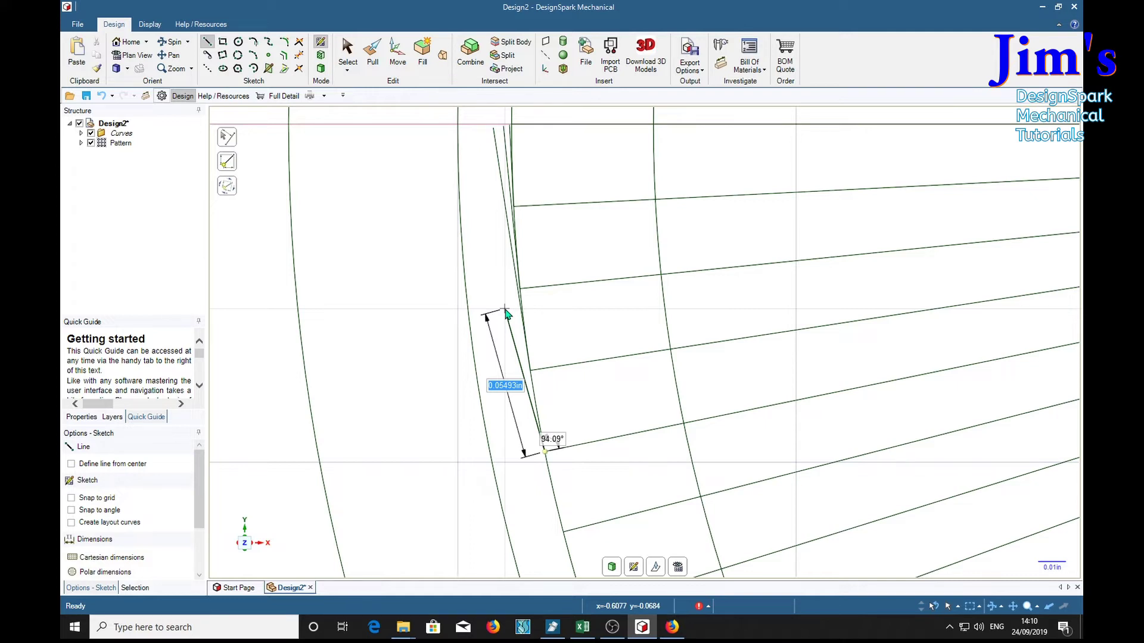
type("90")
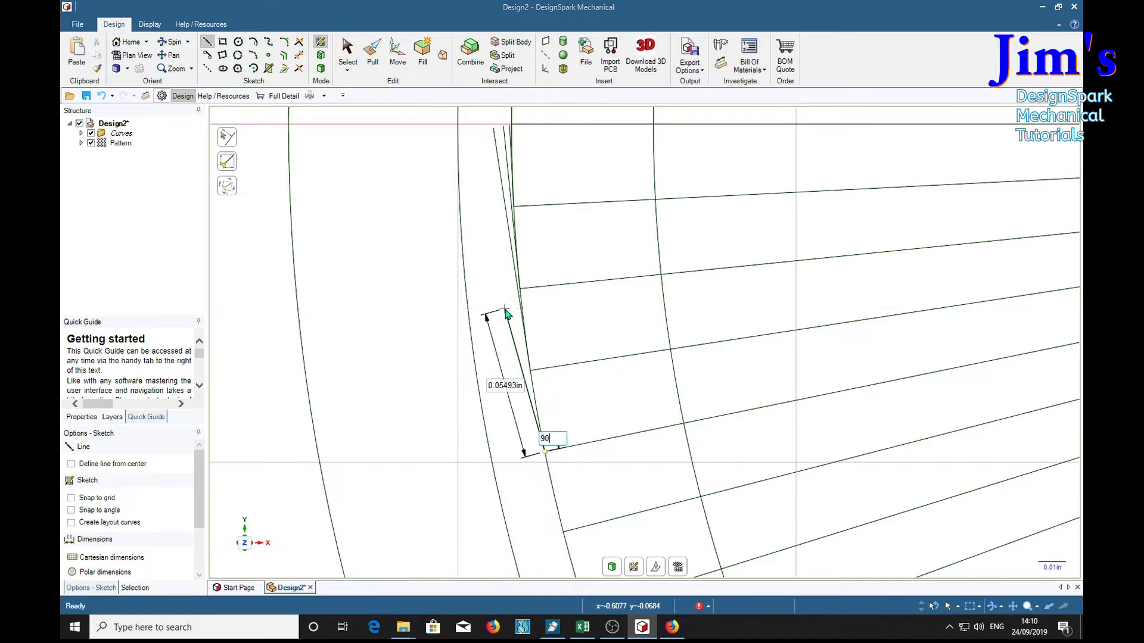
key("Tab")
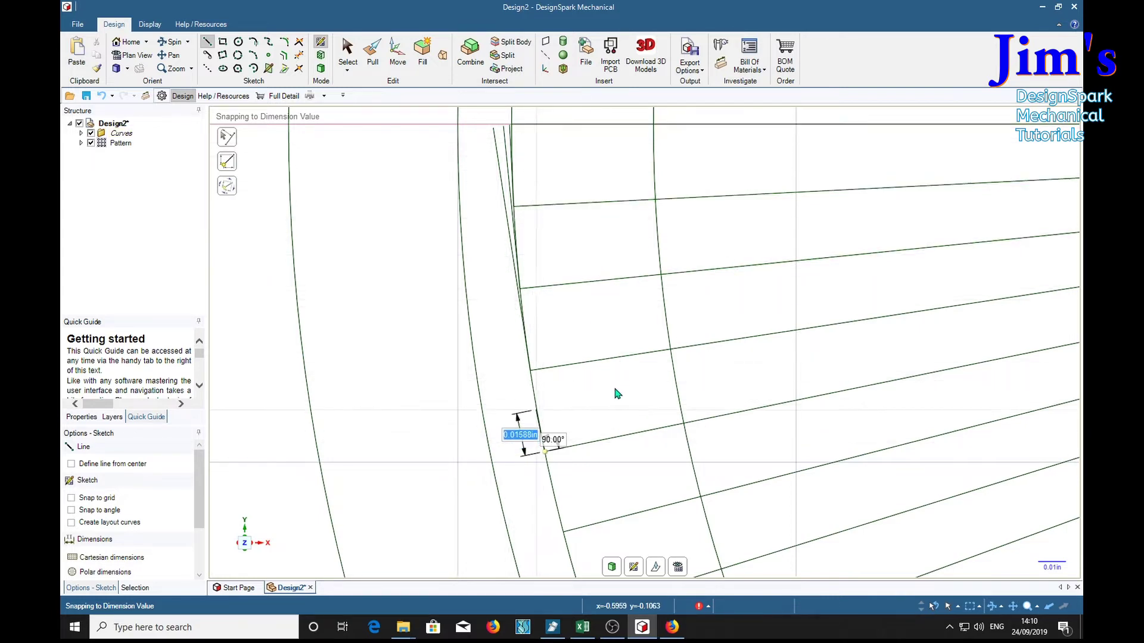
type("4*.03025")
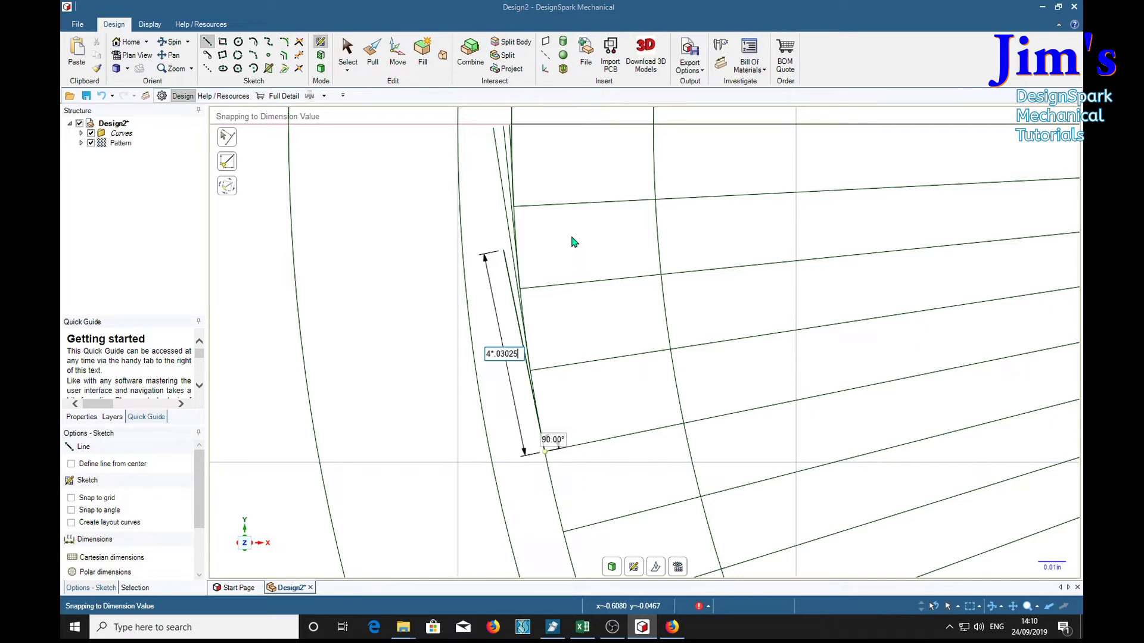
left_click(480, 133)
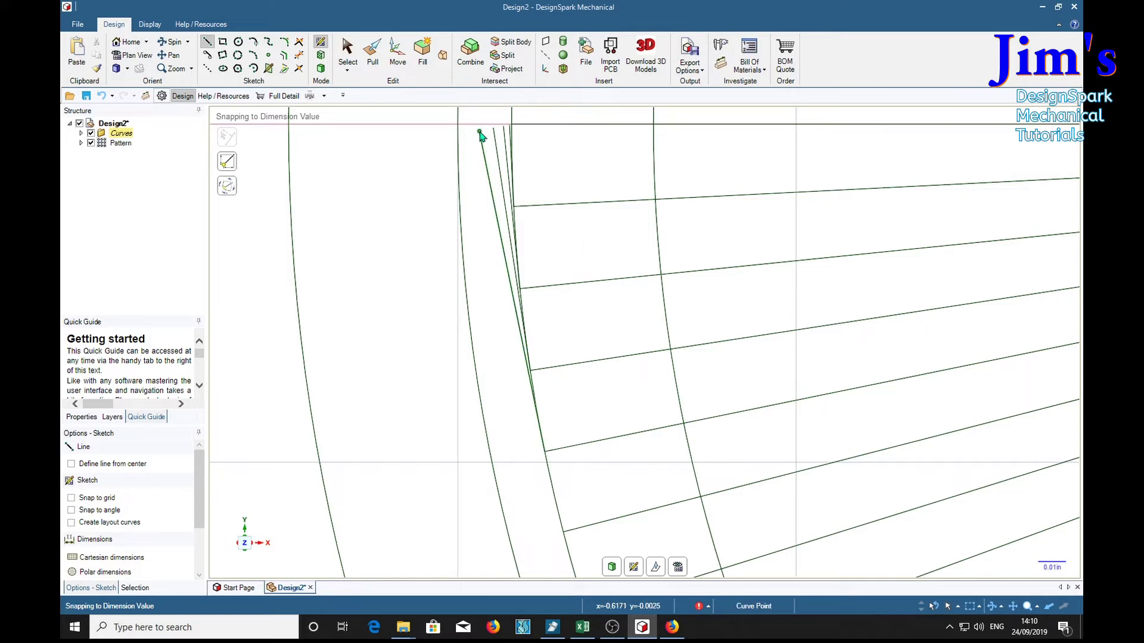
key("Escape")
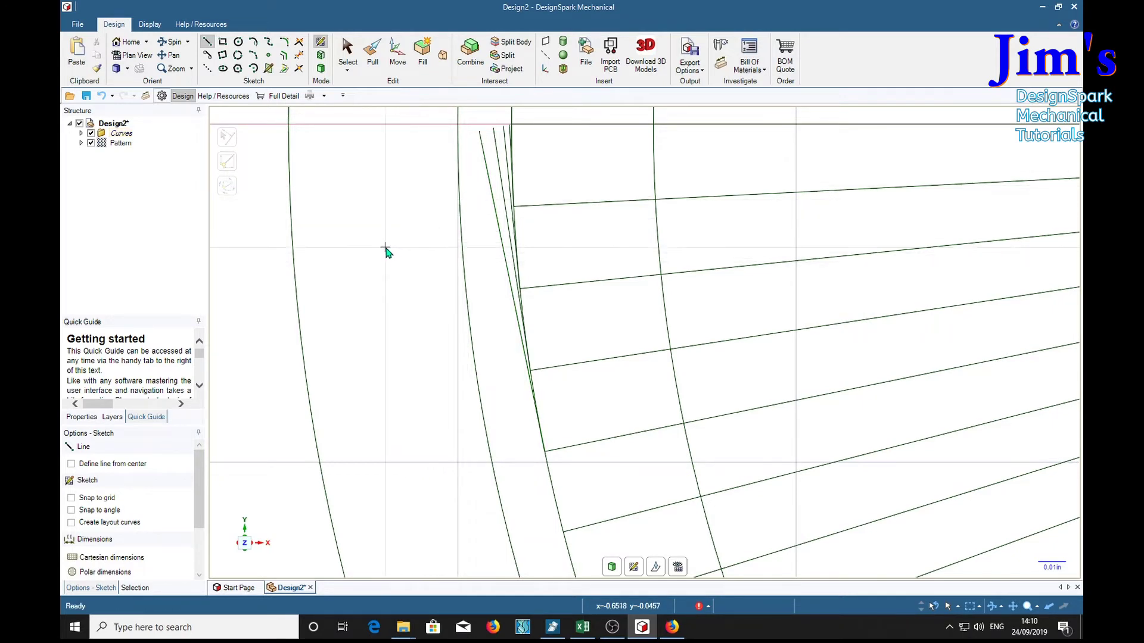
- Draw a line 5*.03025 in long upward from the outer end of the fifth radial line below horizontal, at 90° to it
left_click(563, 532)
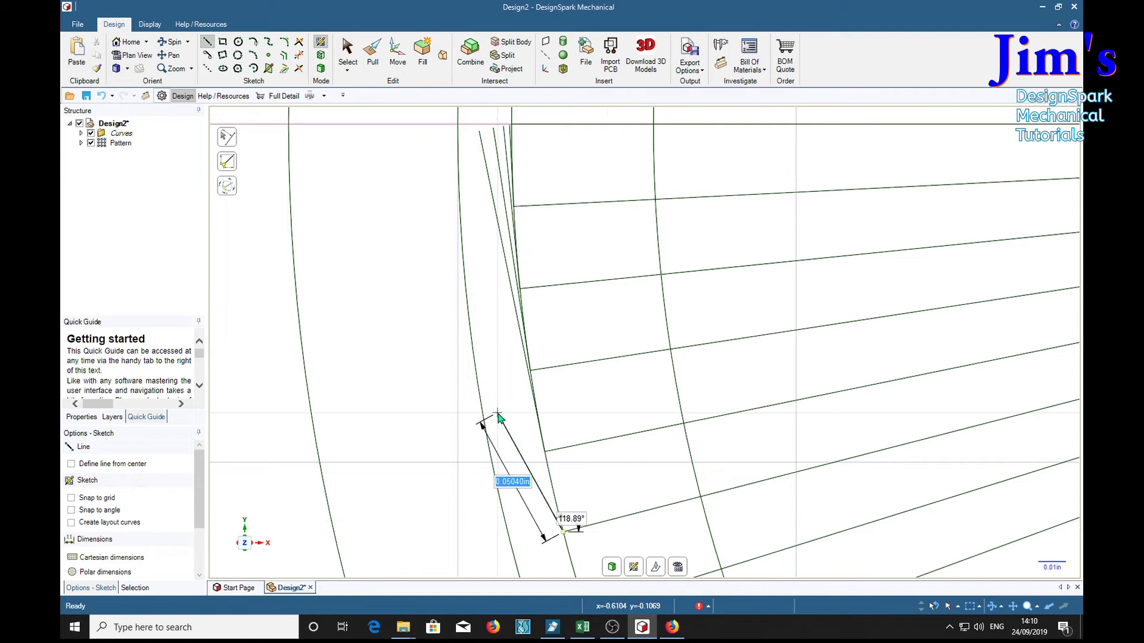
type("90")
key("Tab")
type("5")
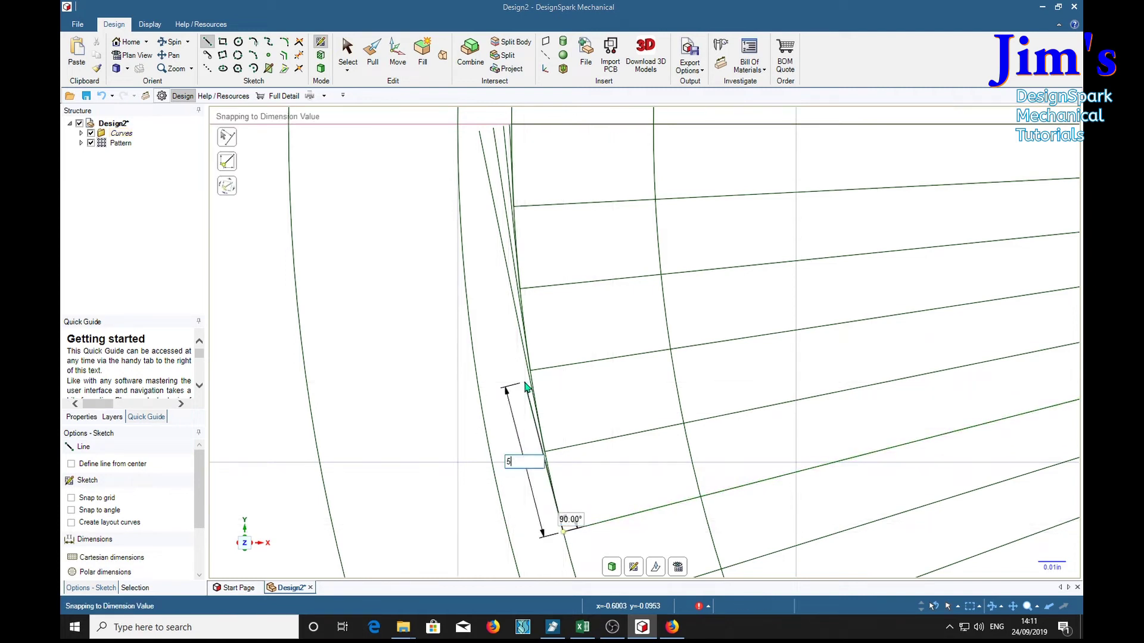
- Draw a line 6*.03025 in long upward from the outer end of the sixth radial line below horizontal, at 90° to it
middle_click_drag(579, 526, 556, 281, "shift")
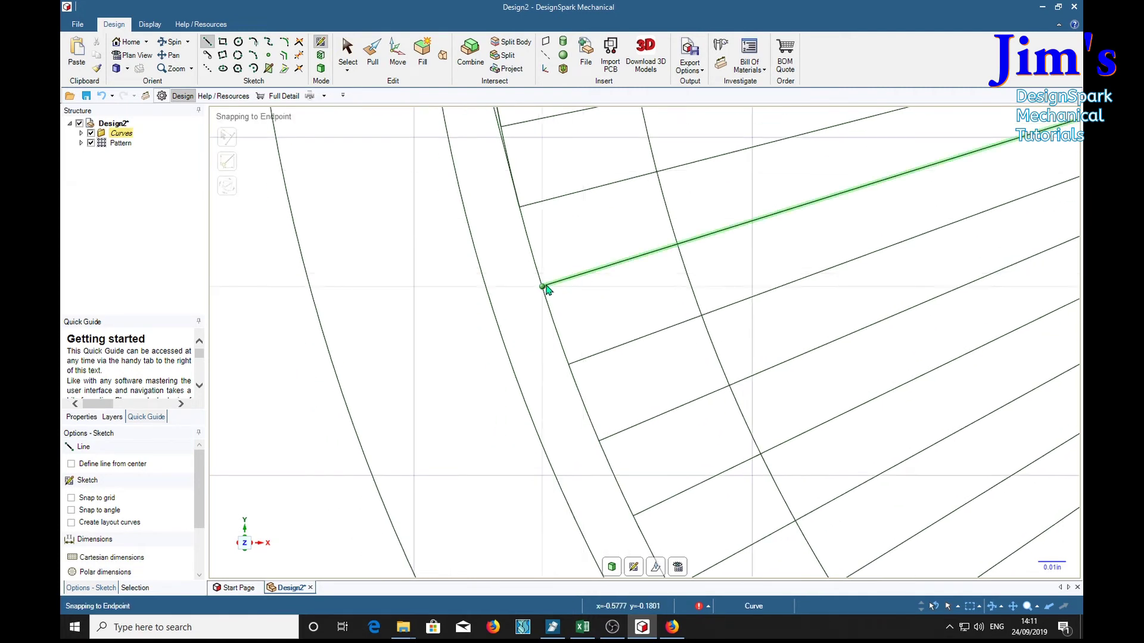
key("Tab")
type("90")
key("Tab")
type("6")
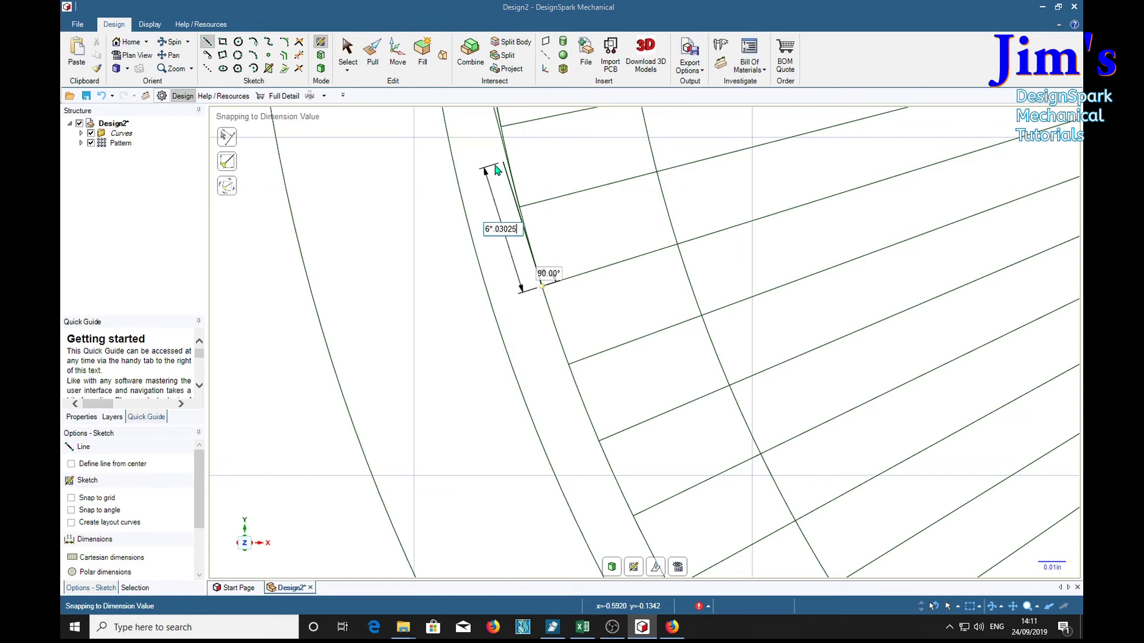
type(".03025")
key("Return")
scroll(548, 166, "down", 3)
- Draw a line .2116 in long upward from the outer end of the seventh radial line below horizontal, at 90° to it
scroll(605, 314, "up", 4)
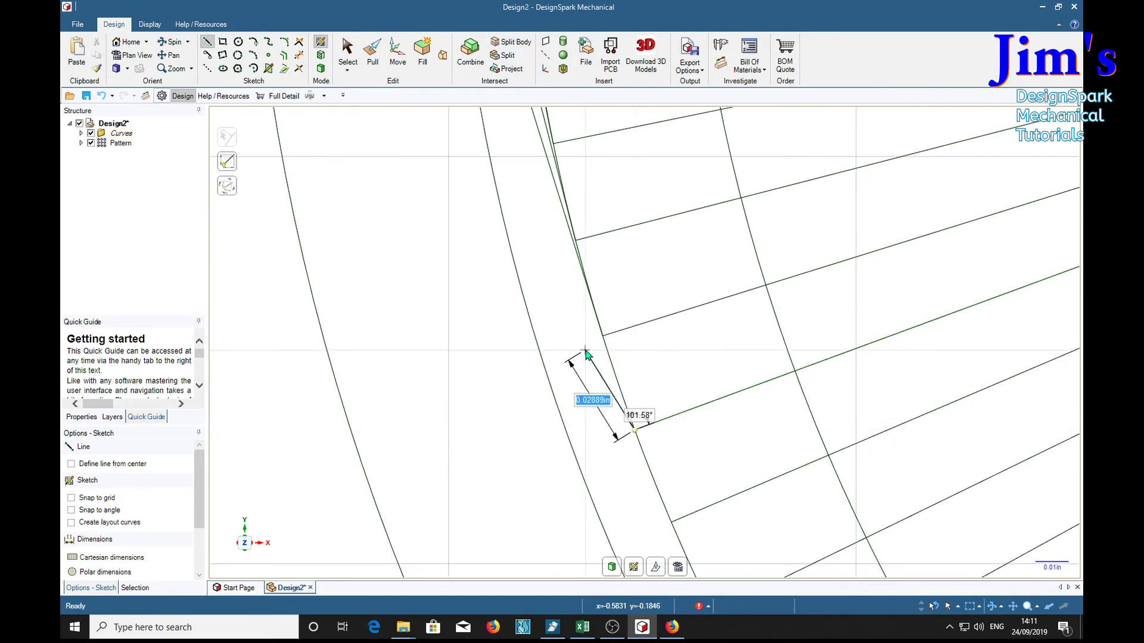
type(".2116")
key("Return")
scroll(621, 403, "down", 3)
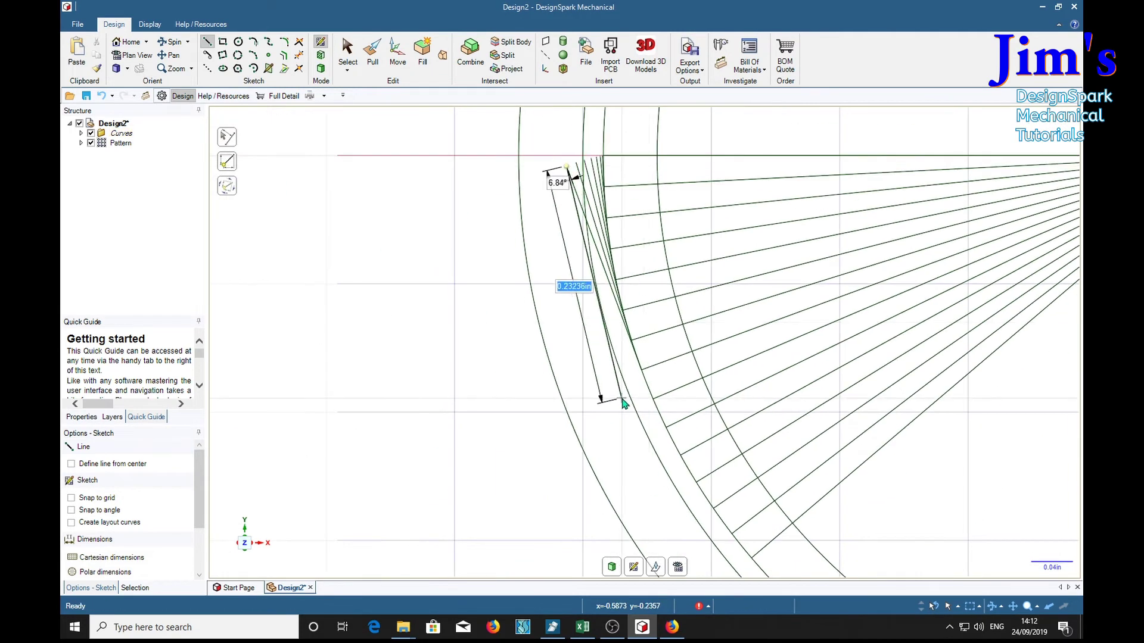
- Draw a line 8*.03025 in long upward from the outer end of the eighth radial line below horizontal, at 90° to it
scroll(613, 281, "up", 4)
left_click(636, 452)
type("8")
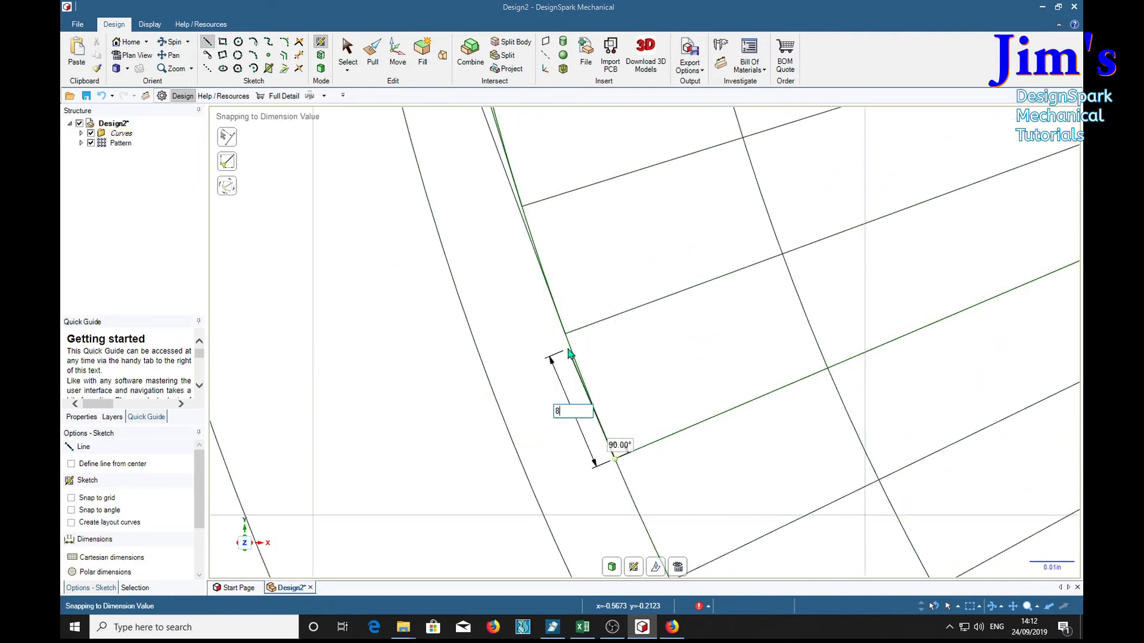
type("*.03025")
key("Return")
scroll(571, 361, "down", 3)
- Draw a line 9*.03025 in long upward from the outer end of the ninth radial line below horizontal, at 90° to it
scroll(655, 417, "up", 4)
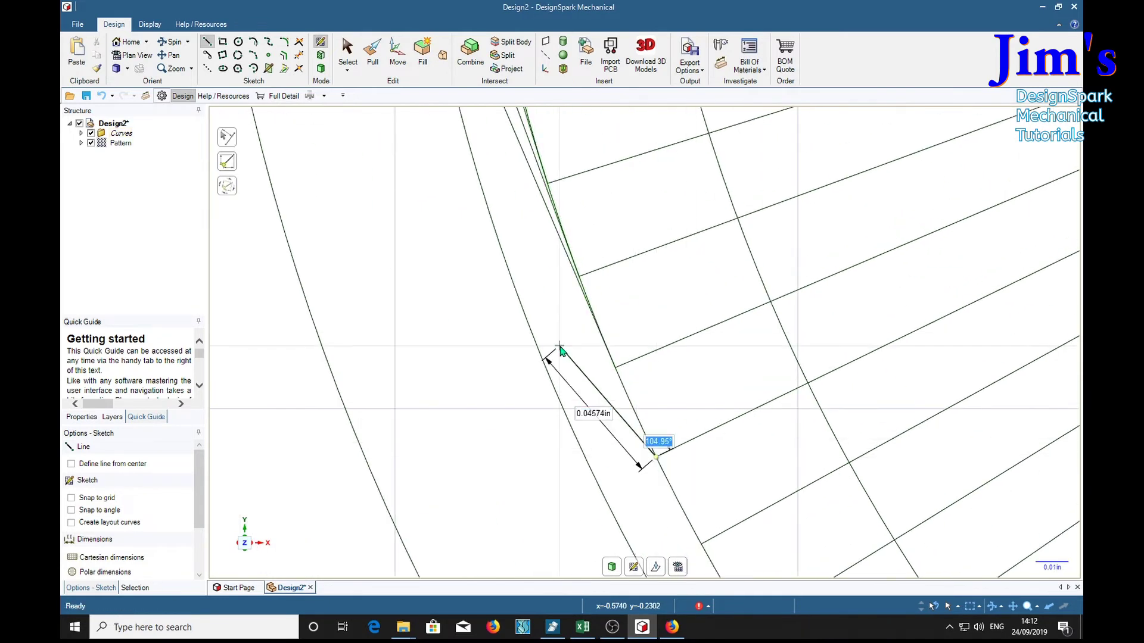
type("9*.03025")
key("Return")
scroll(596, 327, "down", 3)
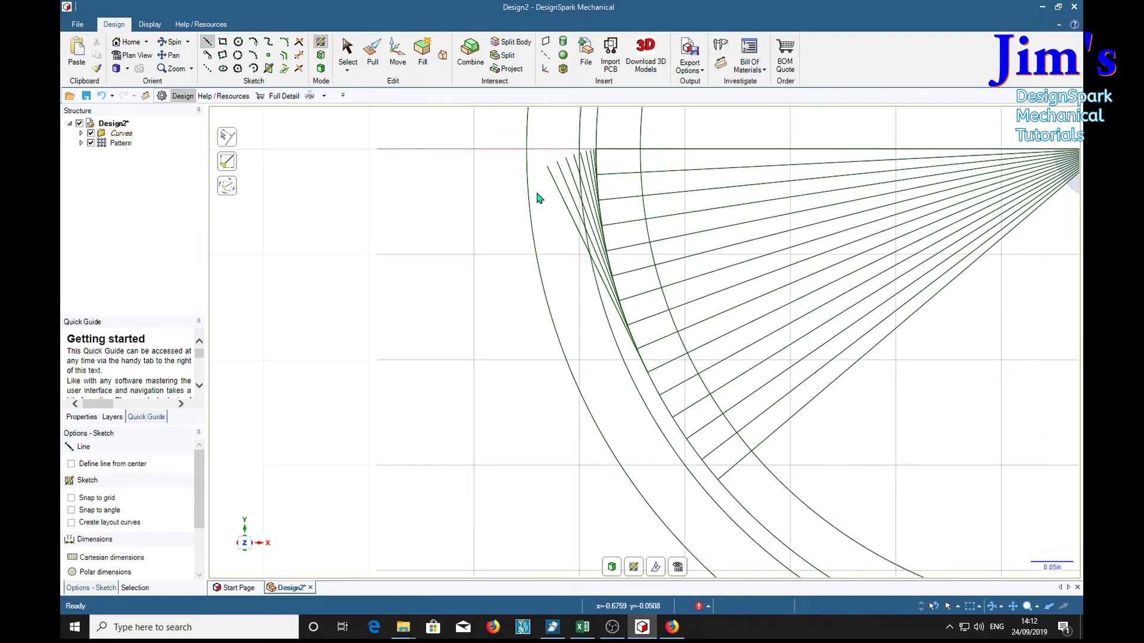
- Draw a line 10*.03025 in long upward from the outer end of the tenth radial line below horizontal, at 90° to it
scroll(641, 432, "up", 4)
left_click(711, 473)
type("10*.03025")
key("Return")
scroll(564, 395, "down", 3)
scroll(453, 258, "up", 4)
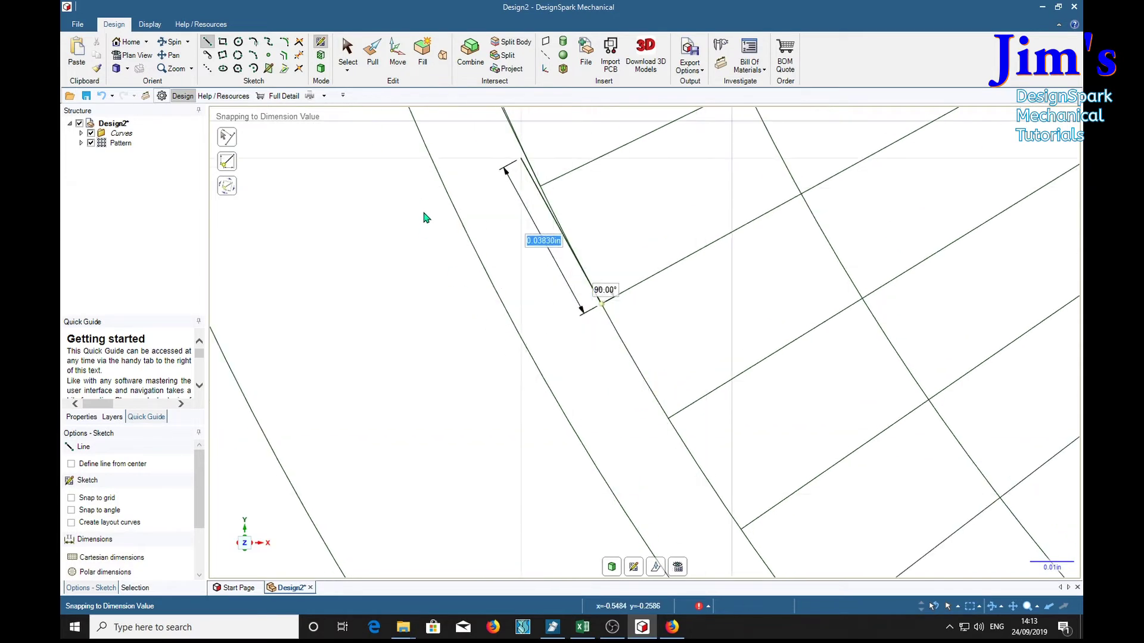
key("Escape")
scroll(426, 214, "down", 4)
- Draw a line 11*.03025 in long upward from the outer end of the eleventh radial line below horizontal, at 90° to it
scroll(603, 332, "up", 3)
left_click(669, 375)
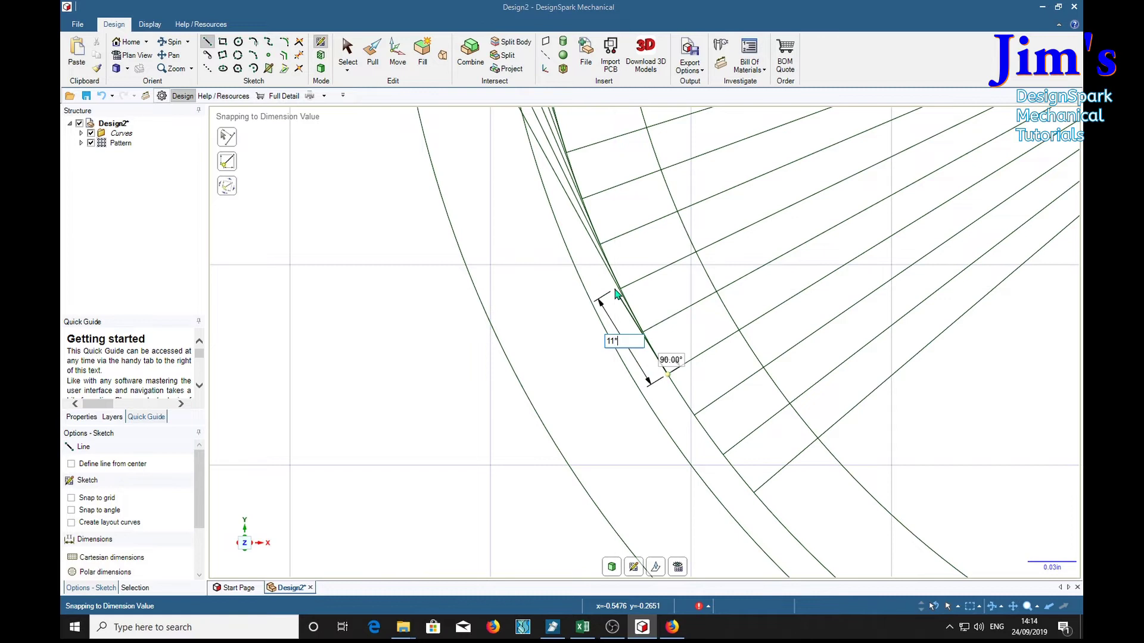
key("Escape")
scroll(518, 238, "down", 4)
- Draw a line 12*.03025 in long upward from the outer end of the twelfth radial line below horizontal, at 90° to it
scroll(655, 357, "up", 4)
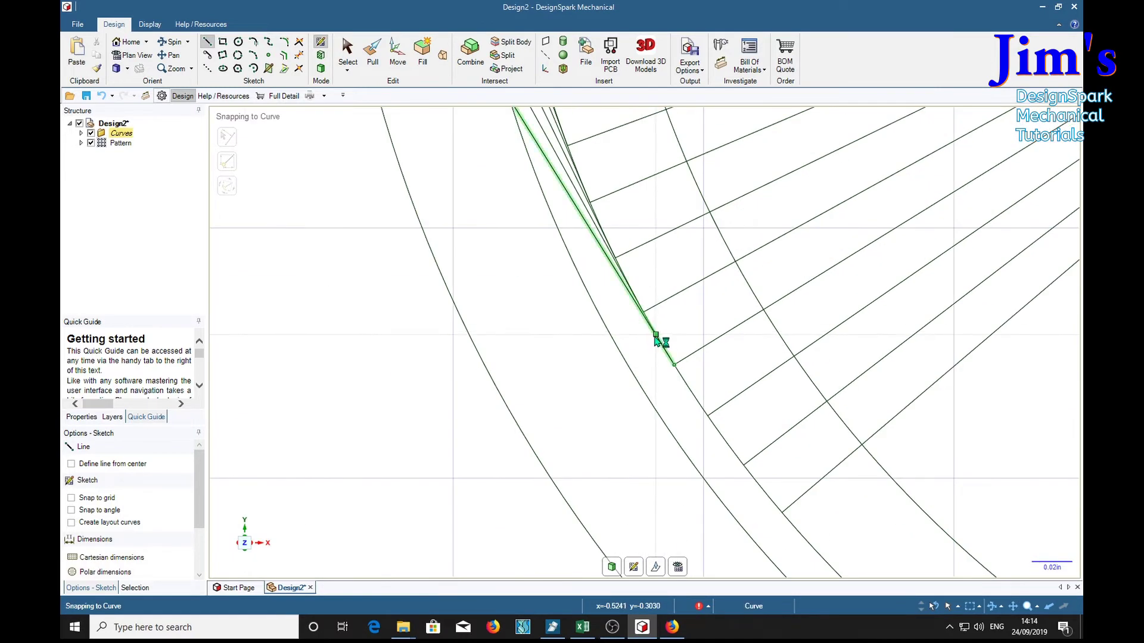
left_click(708, 416)
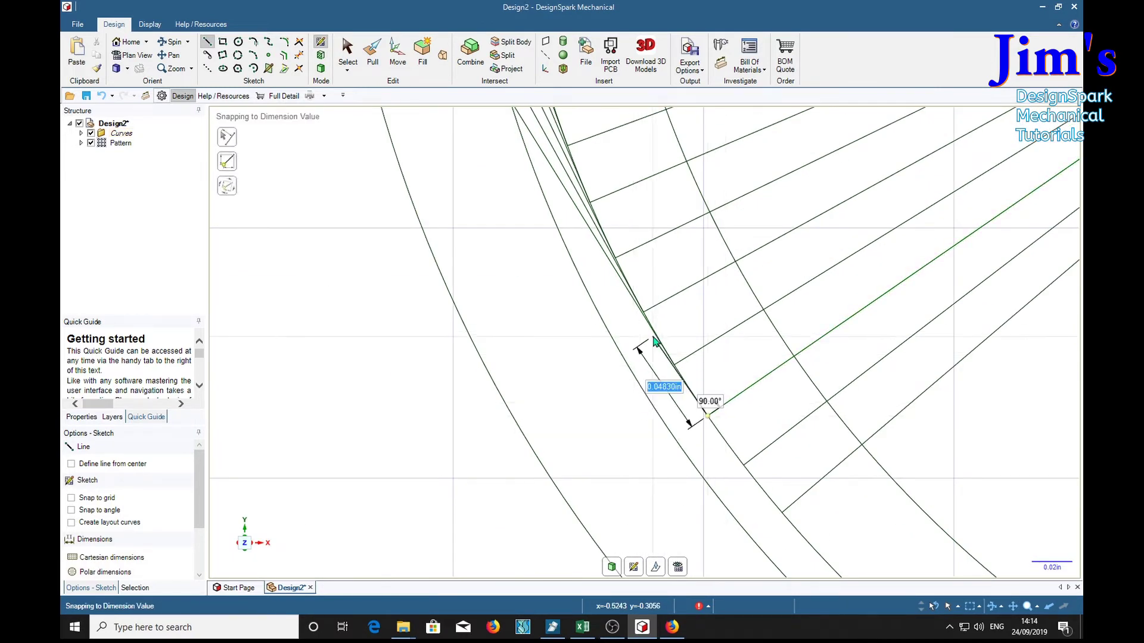
type("12")
key("Return")
scroll(516, 248, "down", 4)
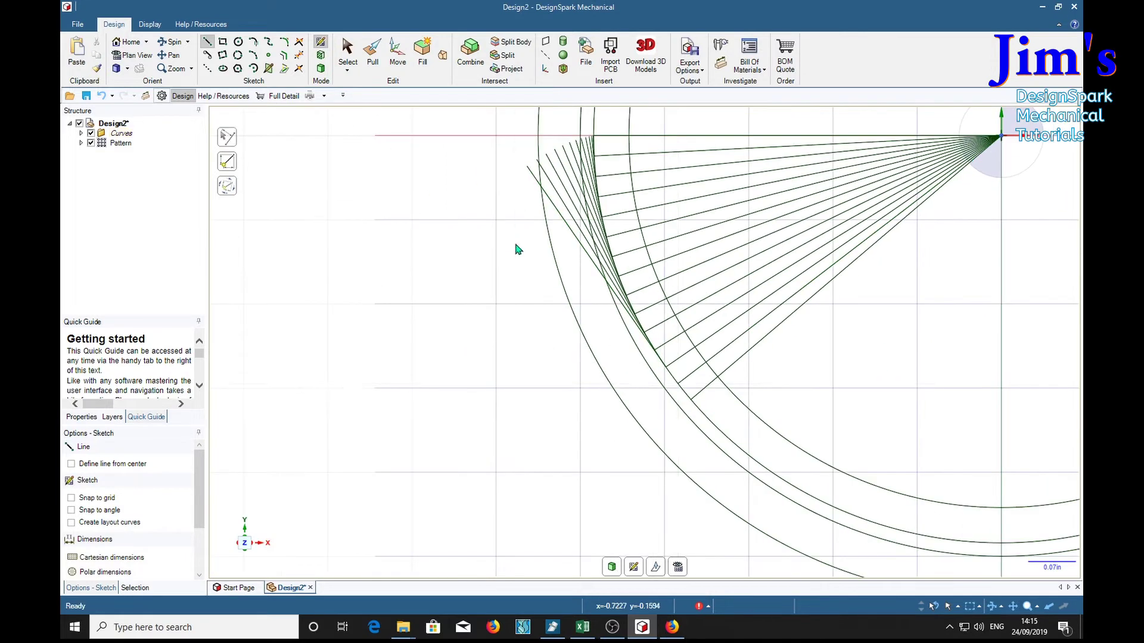
- Draw a line 13*.03025 in long upward from the outer end of the thirteenth radial line below horizontal, at 90° to it
scroll(664, 365, "up", 4)
left_click(687, 388)
key("Tab")
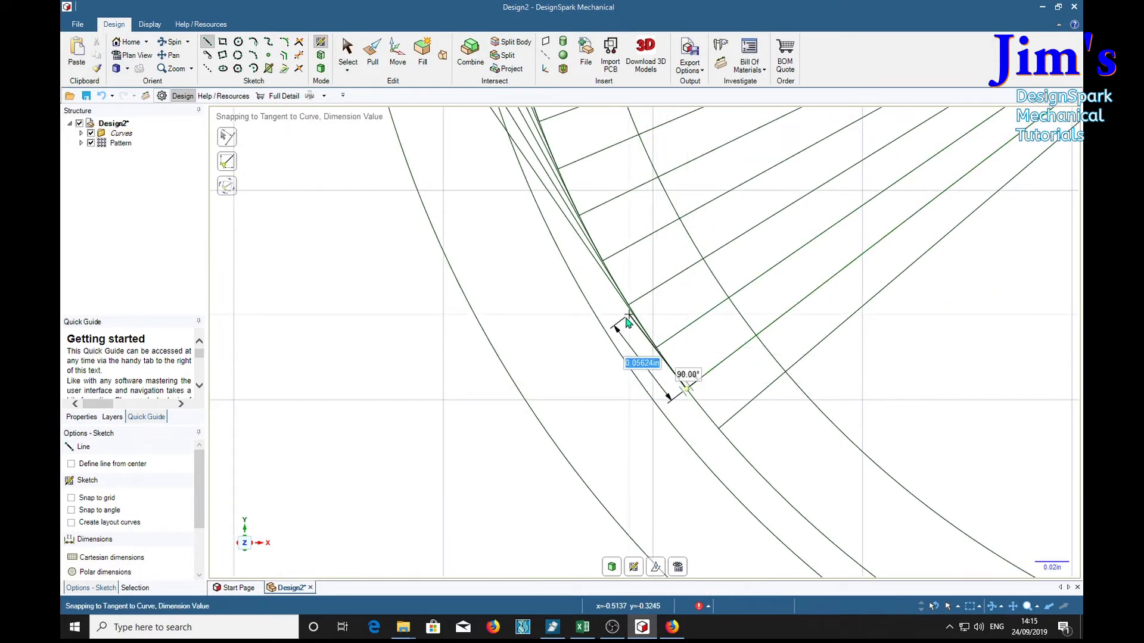
type("13*.03025")
key("Return")
scroll(523, 173, "down", 4)
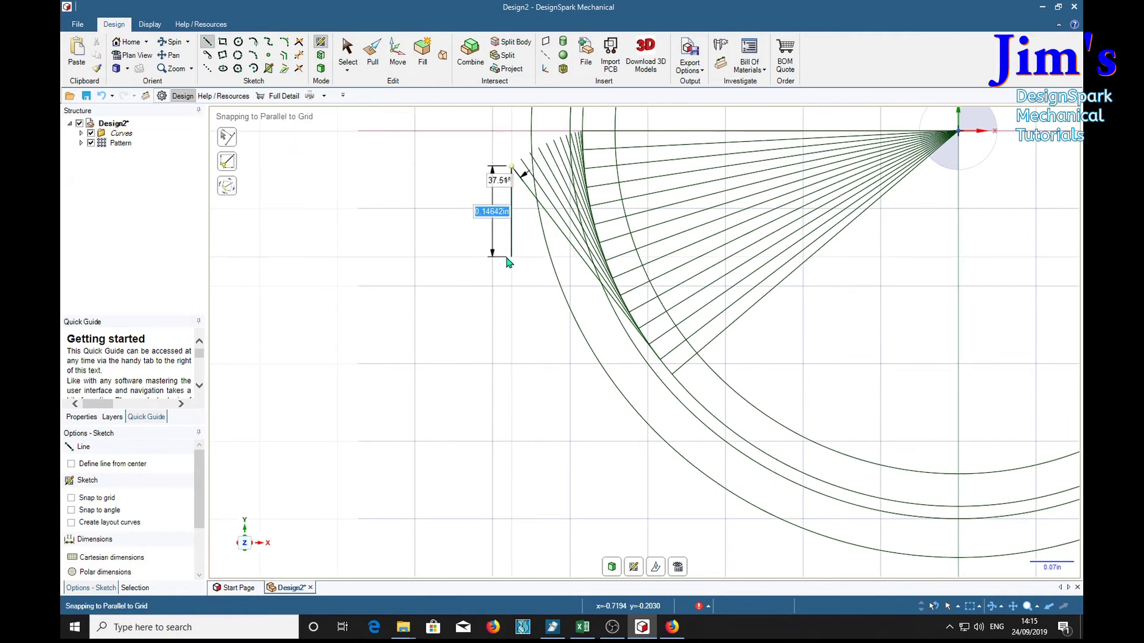
- Draw a line 14*.03025 in long upward from the outer end of the fourteenth and last radial line, at 90° to it
scroll(685, 370, "up", 4)
left_click(651, 385)
type("90")
key("Tab")
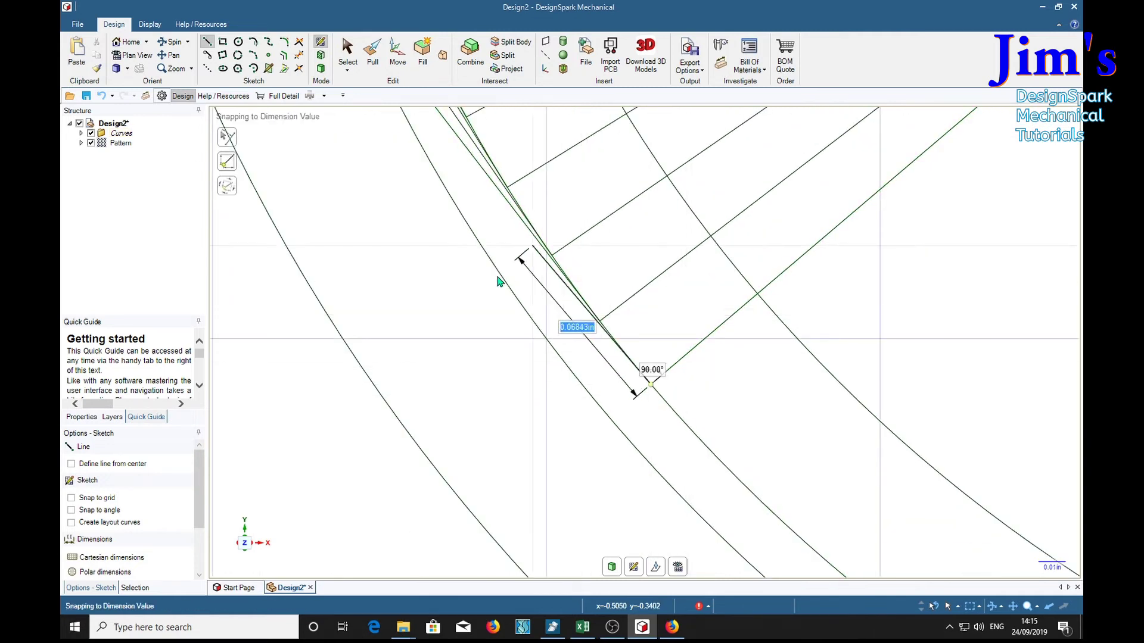
type("14*.03025")
key("Return")
scroll(499, 282, "down", 6)
left_click(488, 167)
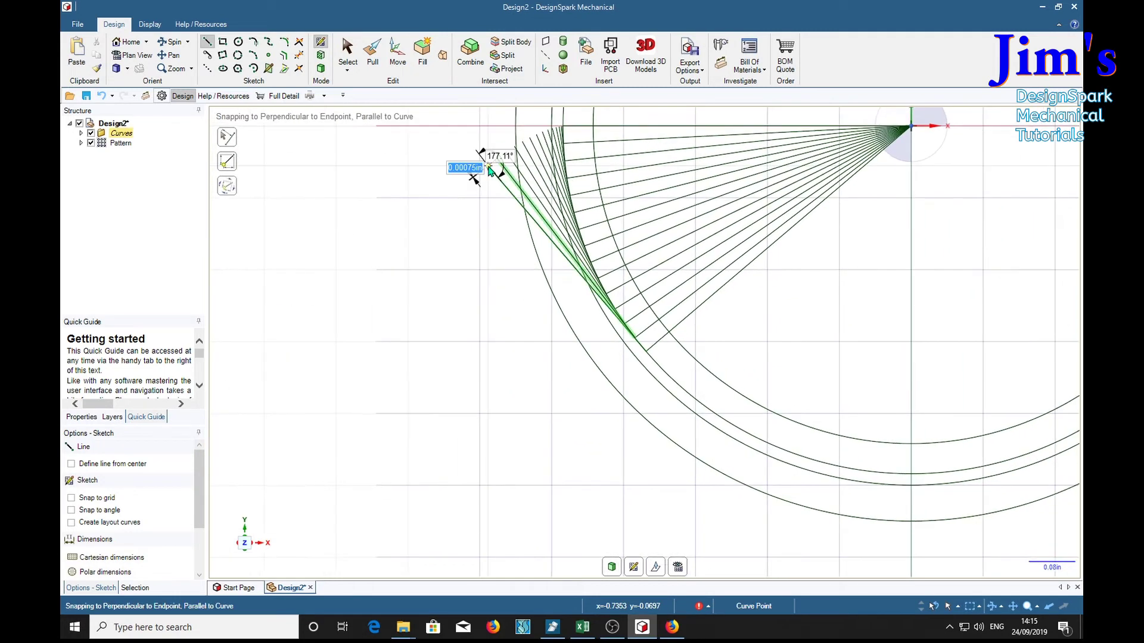
key("Escape")
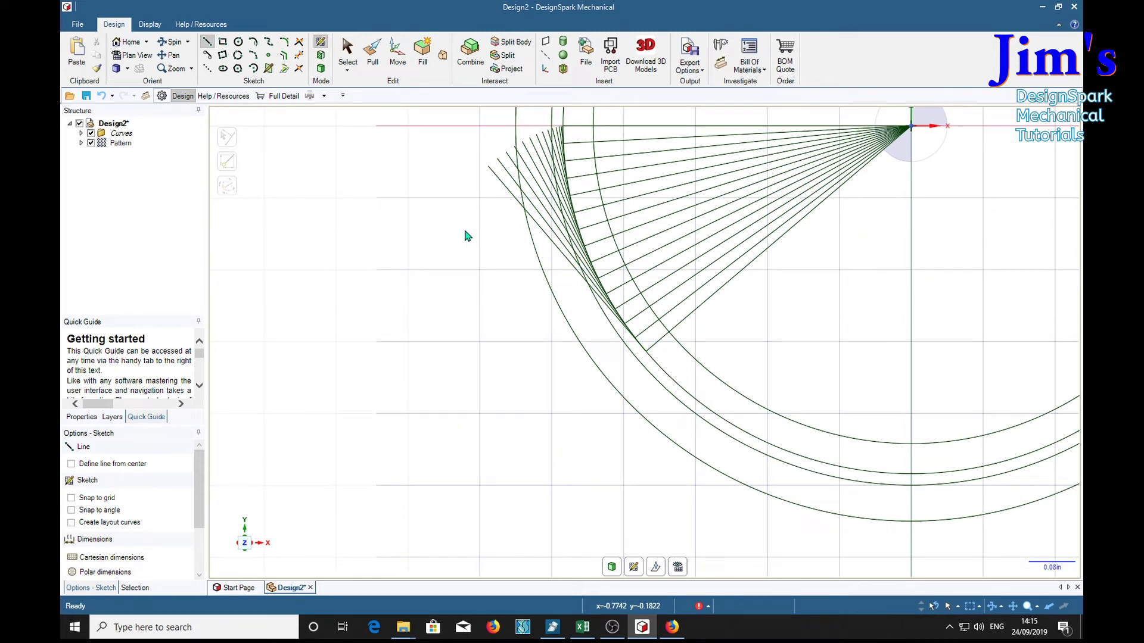
- Trim away all radial construction lines between the horizontal line and the lowest radial line, keeping those two and the tangent lines
scroll(566, 123, "up", 4)
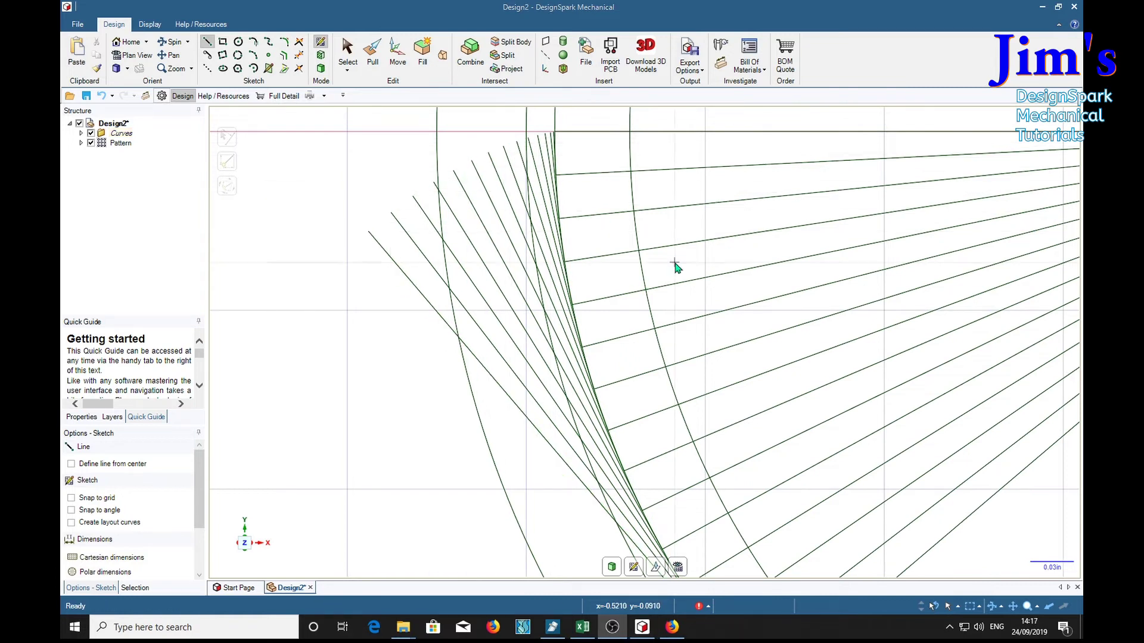
mouse_move(731, 189)
middle_mouse_down("shift")
mouse_move(691, 222)
mouse_move(533, 248)
mouse_move(618, 242)
middle_mouse_up("shift")
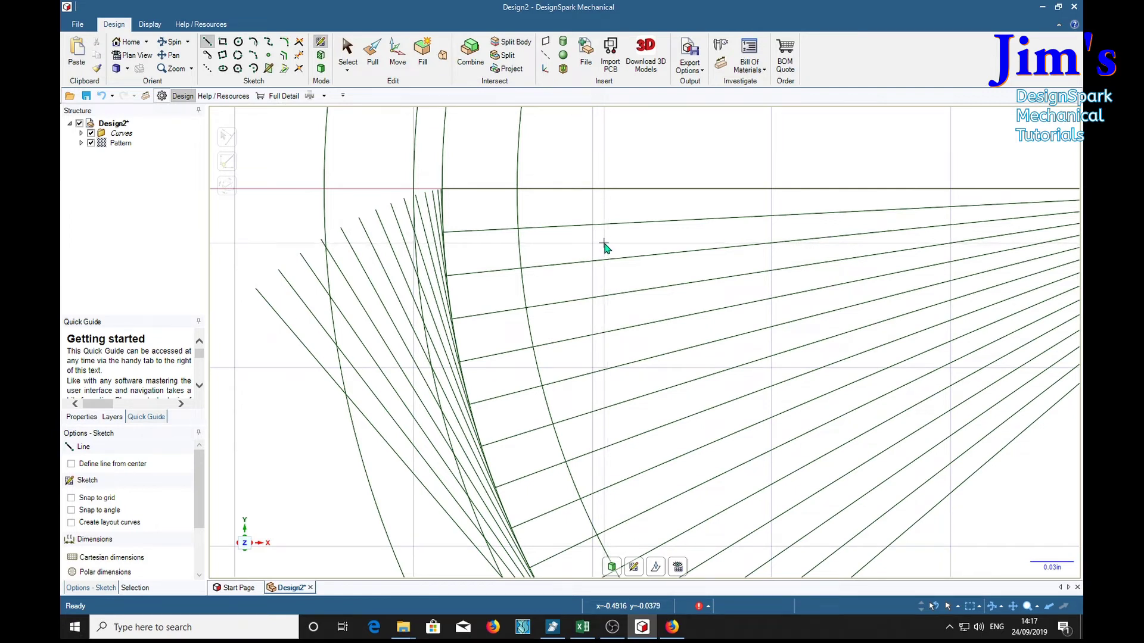
key("t")
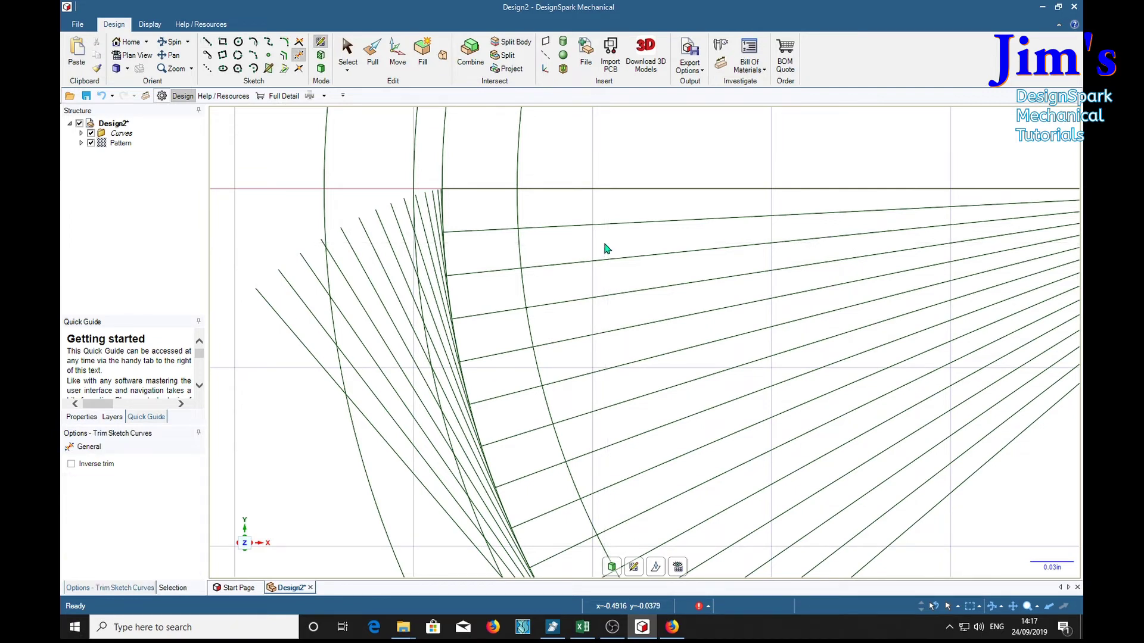
left_click(607, 225)
left_click(503, 396)
left_click(516, 438)
left_click(530, 476)
left_click(580, 262)
left_click(596, 296)
left_click(605, 332)
left_click(616, 368)
left_click(626, 407)
left_click(643, 432)
left_click(626, 476)
middle_click_drag(666, 505, 551, 337, "shift")
left_click(524, 366)
left_click(595, 327)
left_click(601, 369)
left_click(562, 389)
left_click(586, 424)
left_click(618, 401)
left_click(614, 454)
left_click(659, 428)
scroll(587, 370, "down", 5)
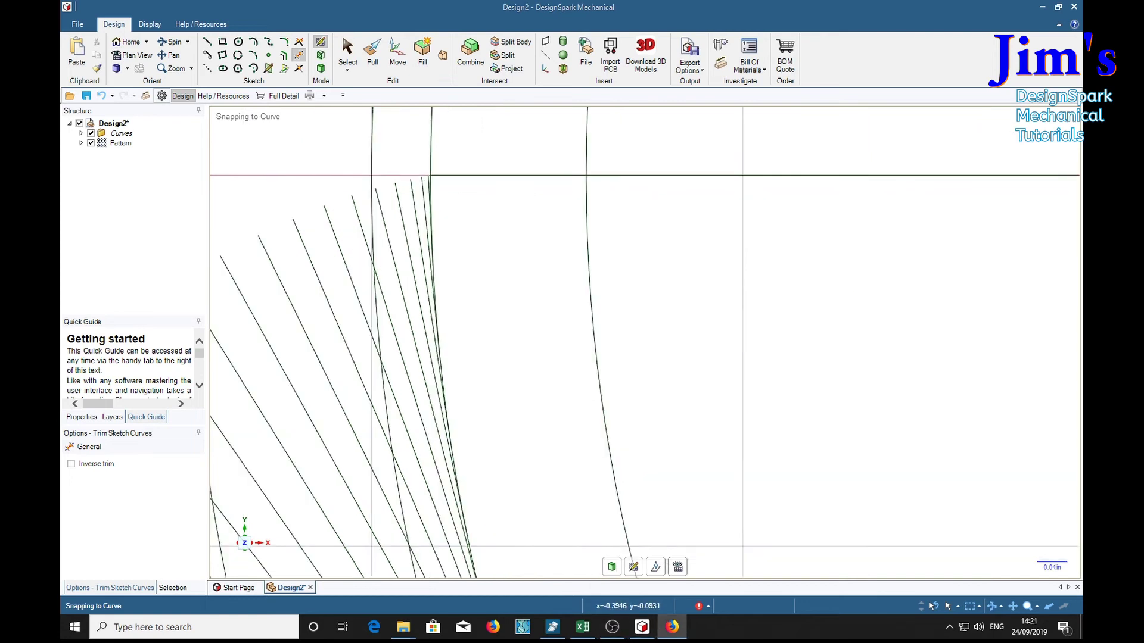
- Join the upper ends of the sixth and fifth tangent lines with a straight segment crossing the pitch circle
left_click_drag(1081, 100, 721, 75)
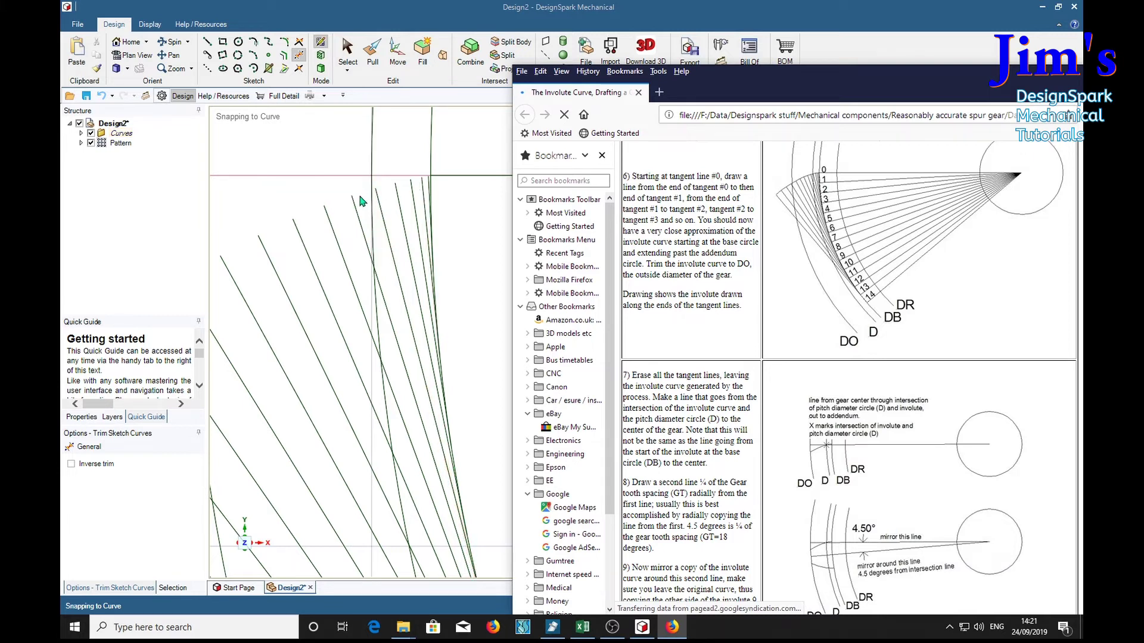
left_click(208, 43)
left_click(352, 197)
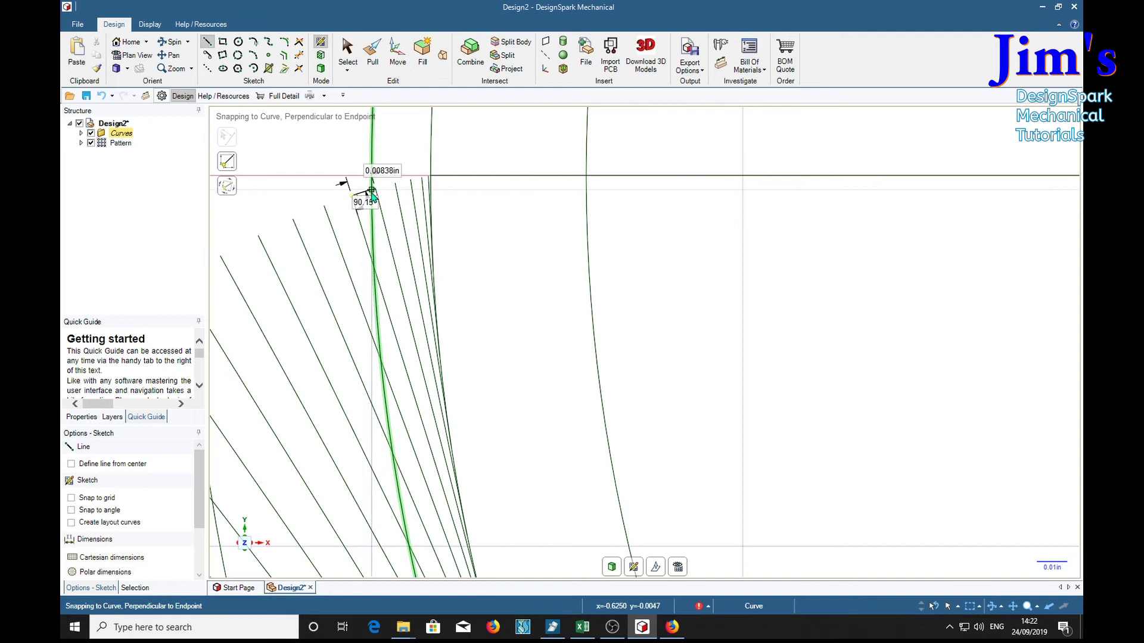
- Draw a line from the point where the short joining segment crosses the pitch circle to the gear centre
scroll(373, 191, "up", 5)
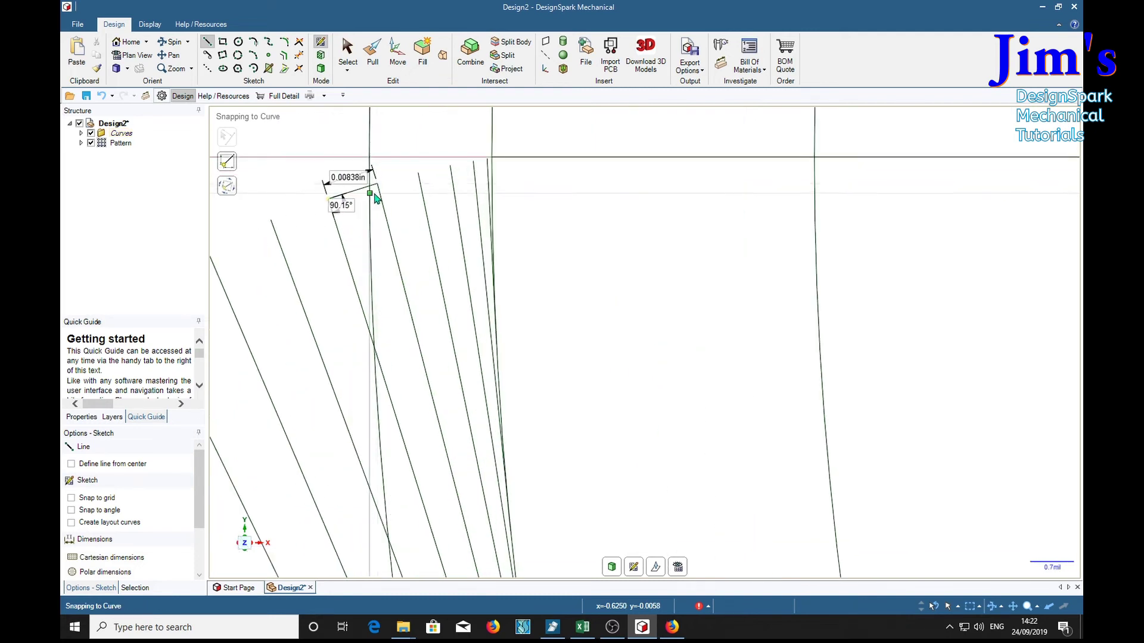
left_click(369, 187)
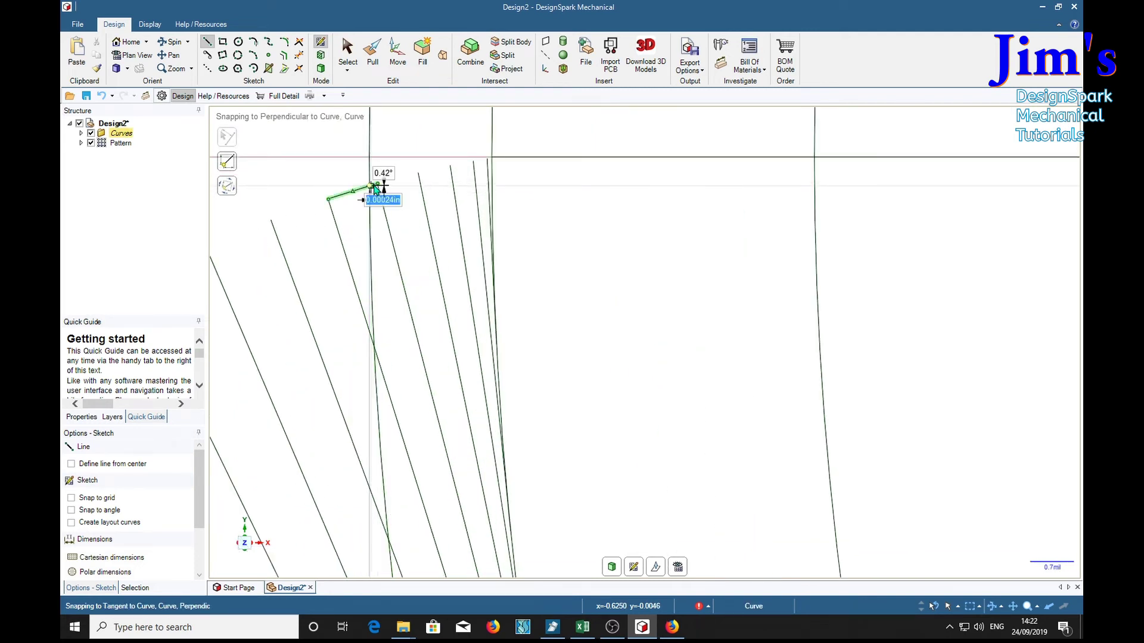
scroll(648, 197, "down", 5)
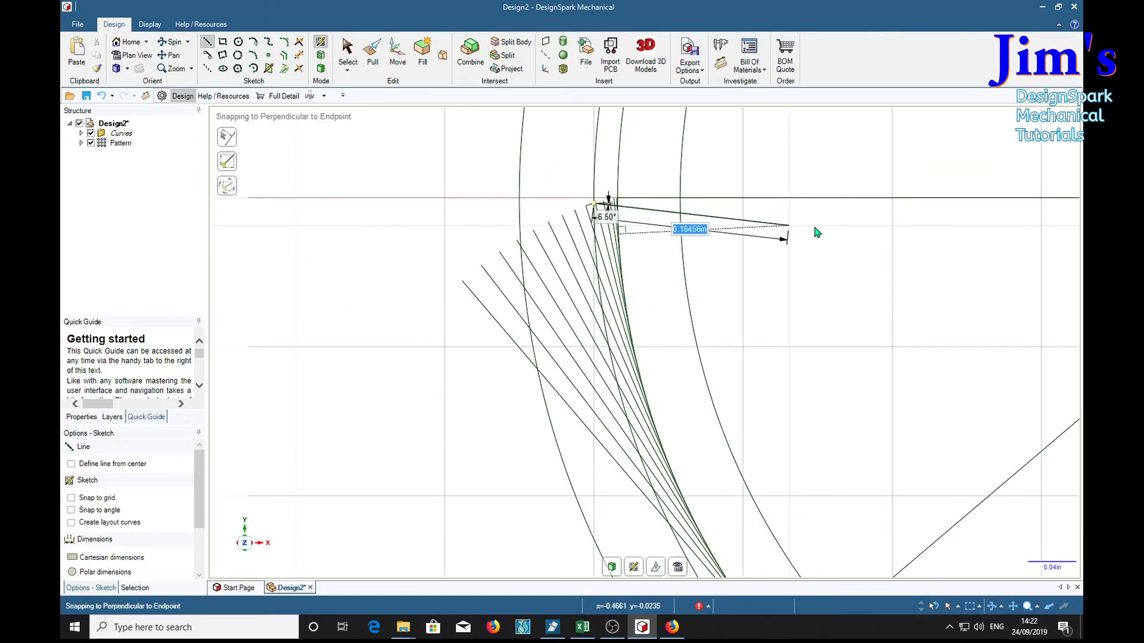
middle_click_drag(952, 238, 313, 234, "shift")
scroll(313, 234, "down", 1)
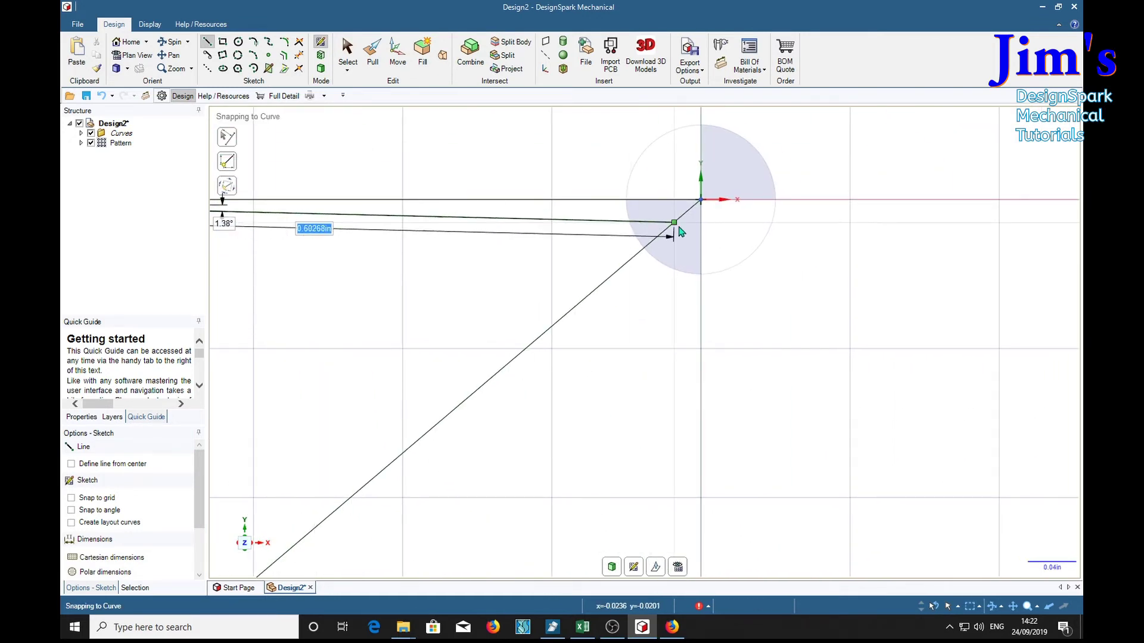
left_click(700, 204)
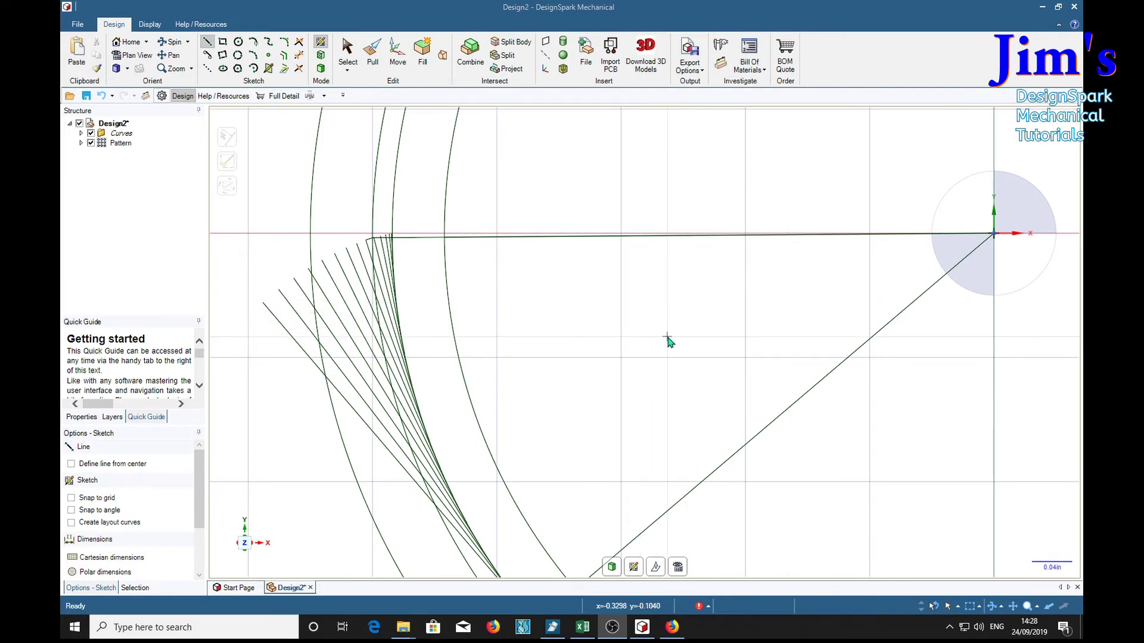
- Draw a line along the pitch-intersection line from the innermost circle to the gear centre, and another back to that circle 4.5° below it
left_click(444, 238)
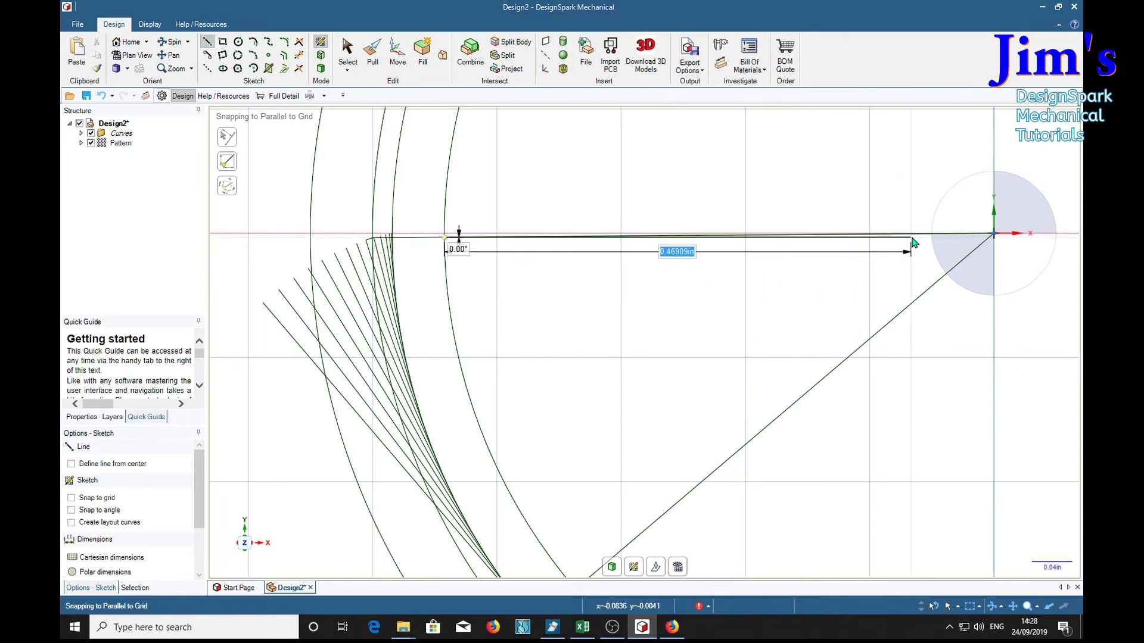
left_click(994, 233)
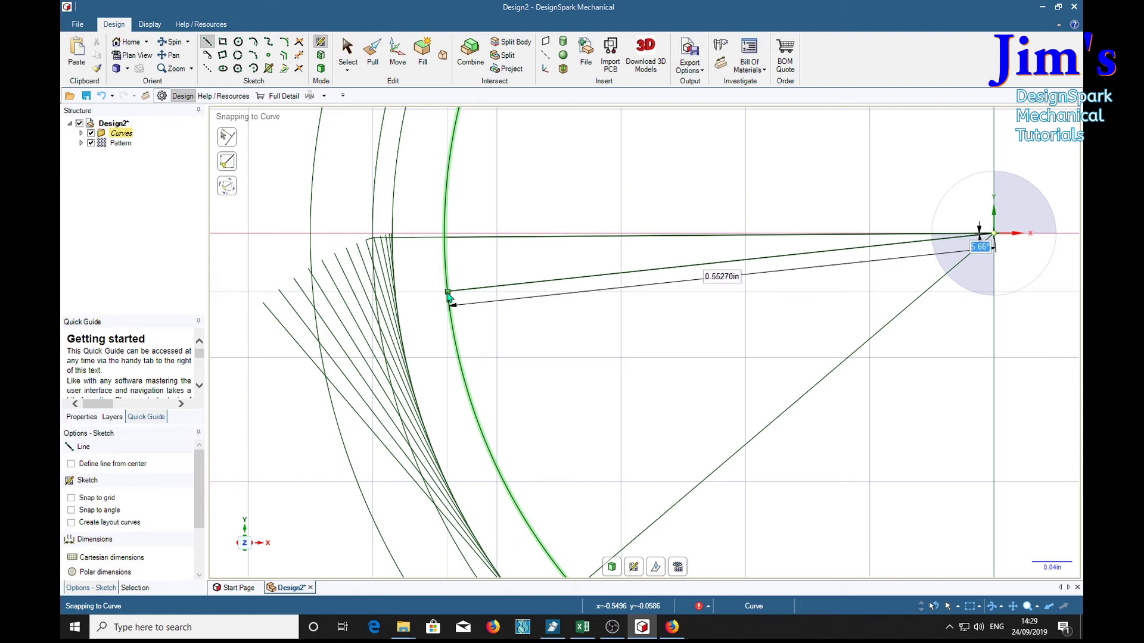
type("4")
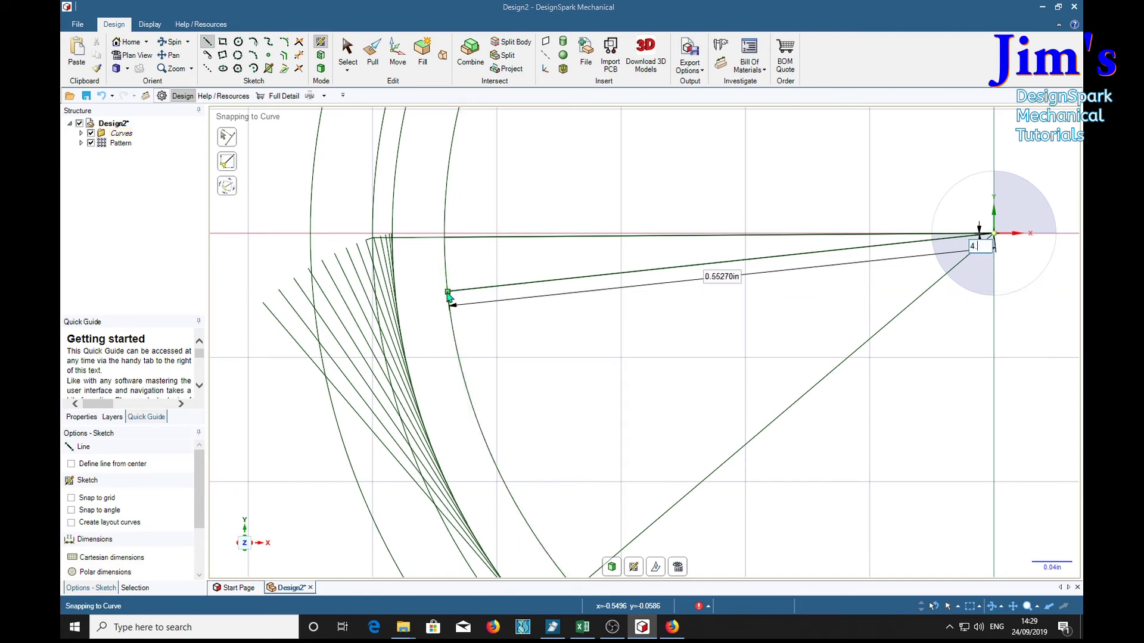
type(".5")
key("Tab")
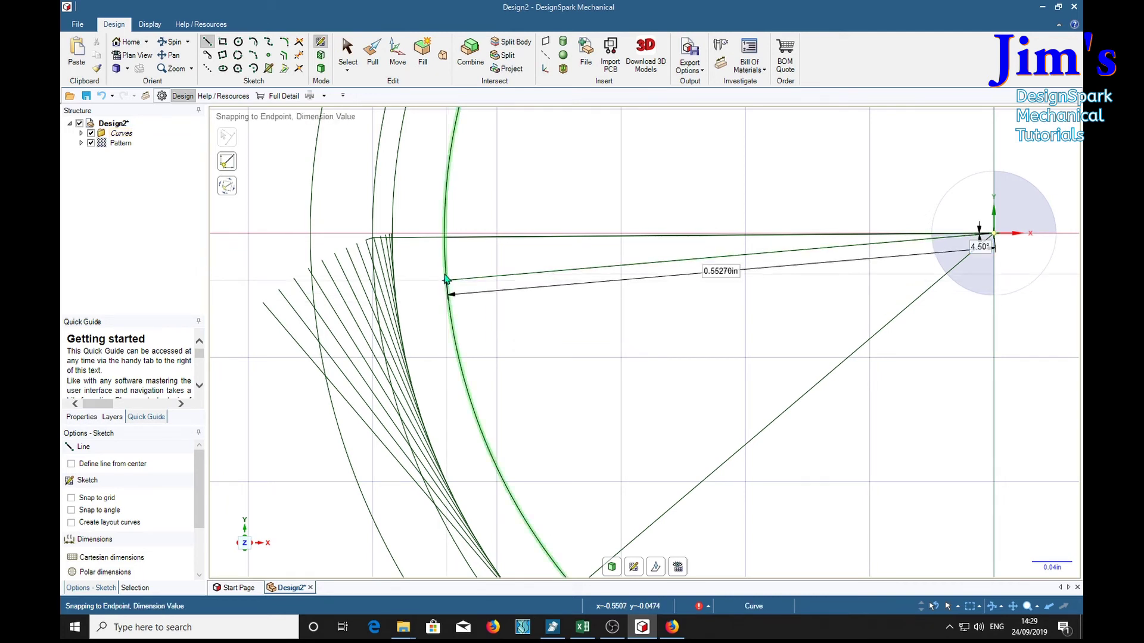
left_click(447, 281)
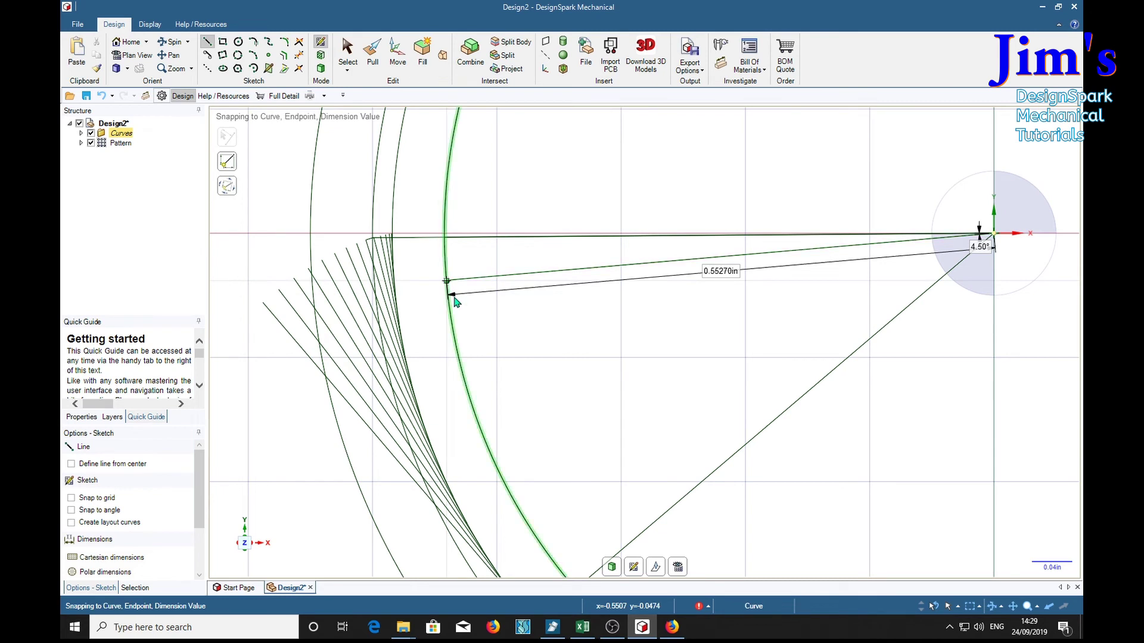
left_click(483, 324)
key("Escape")
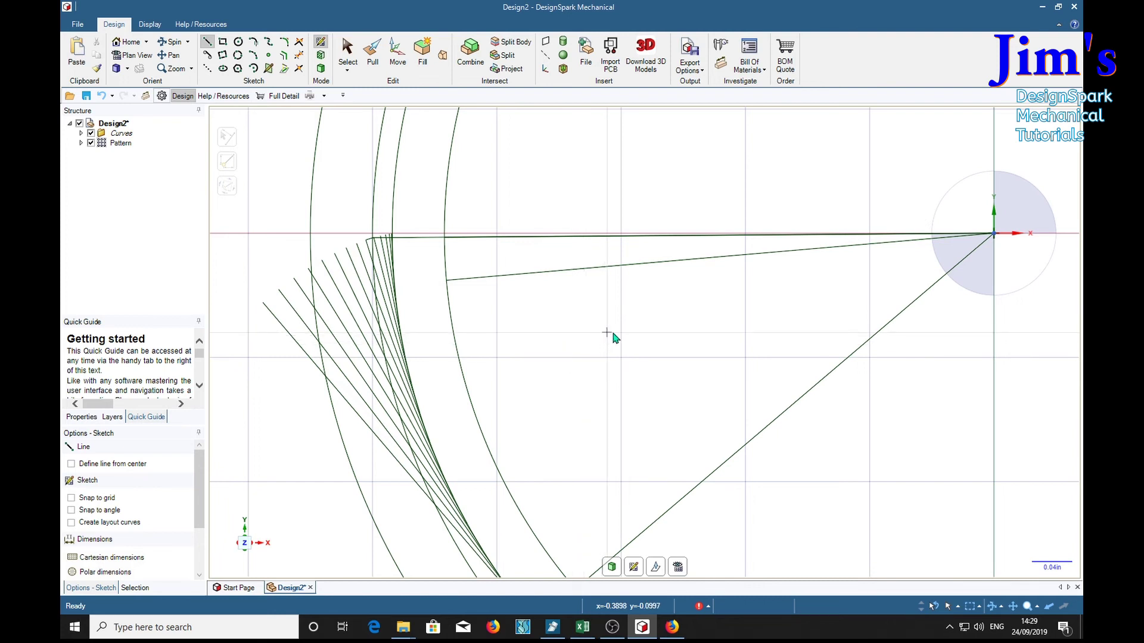
- Set the 4.5° line as mirror line and draw a spline from the base circle's horizontal-line crossing through the first six tangent lines' upper ends
right_click(591, 271)
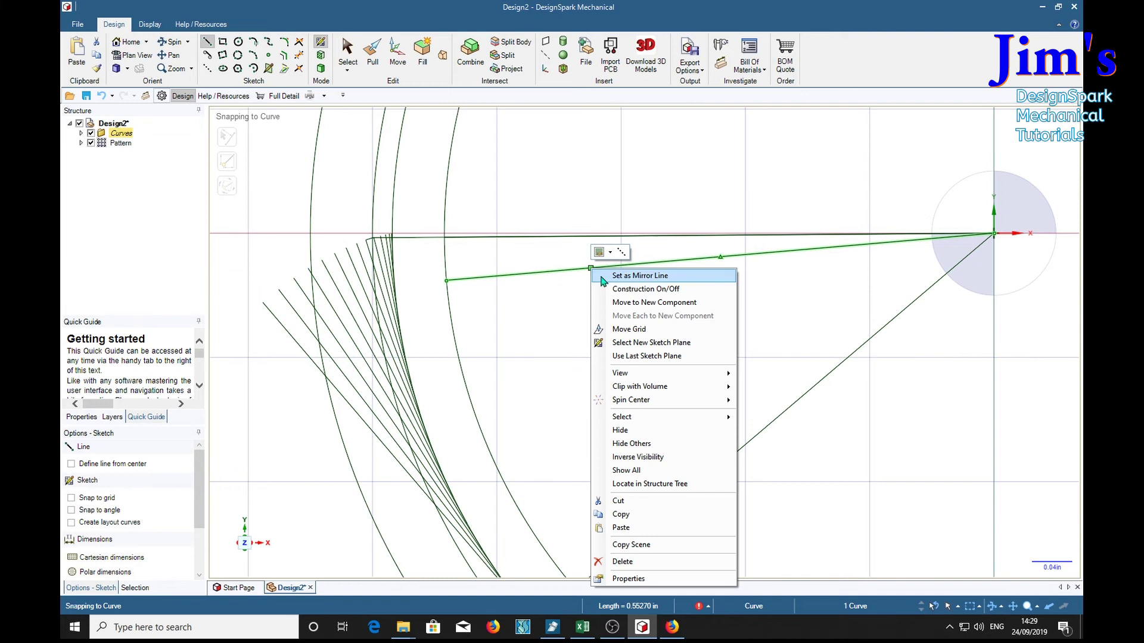
left_click(631, 274)
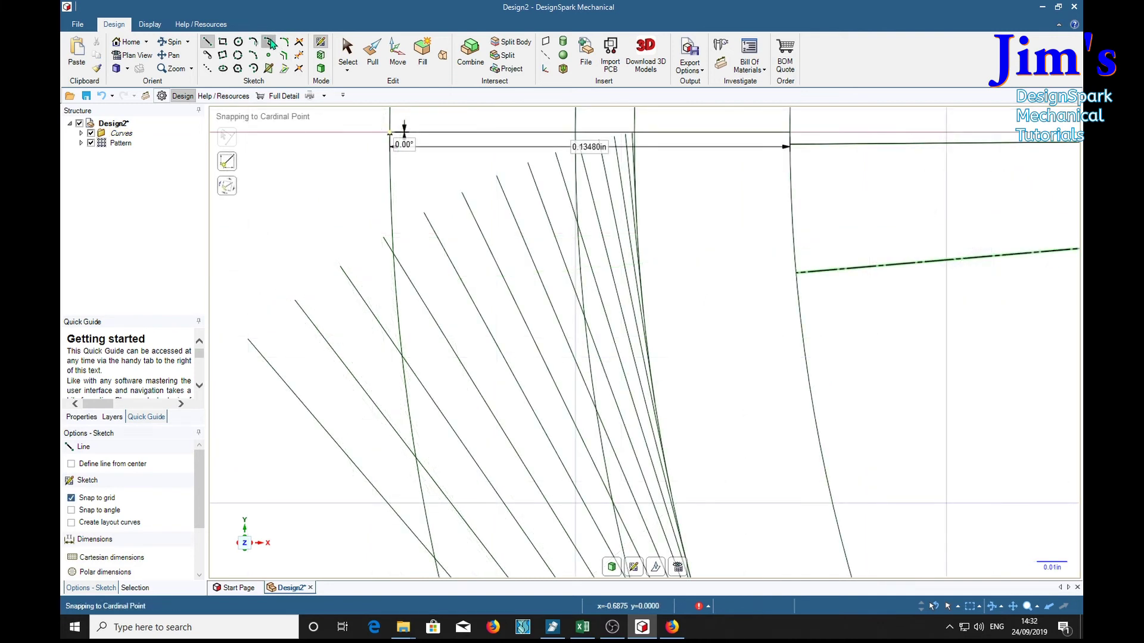
left_click(269, 42)
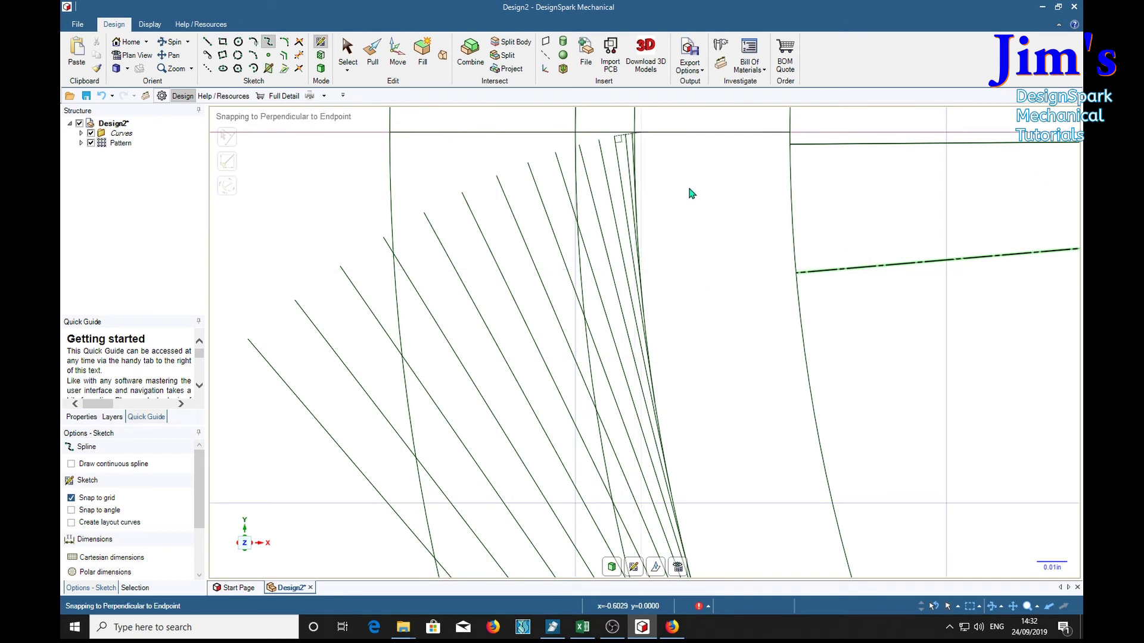
scroll(635, 135, "down", 4)
scroll(638, 132, "up", 10)
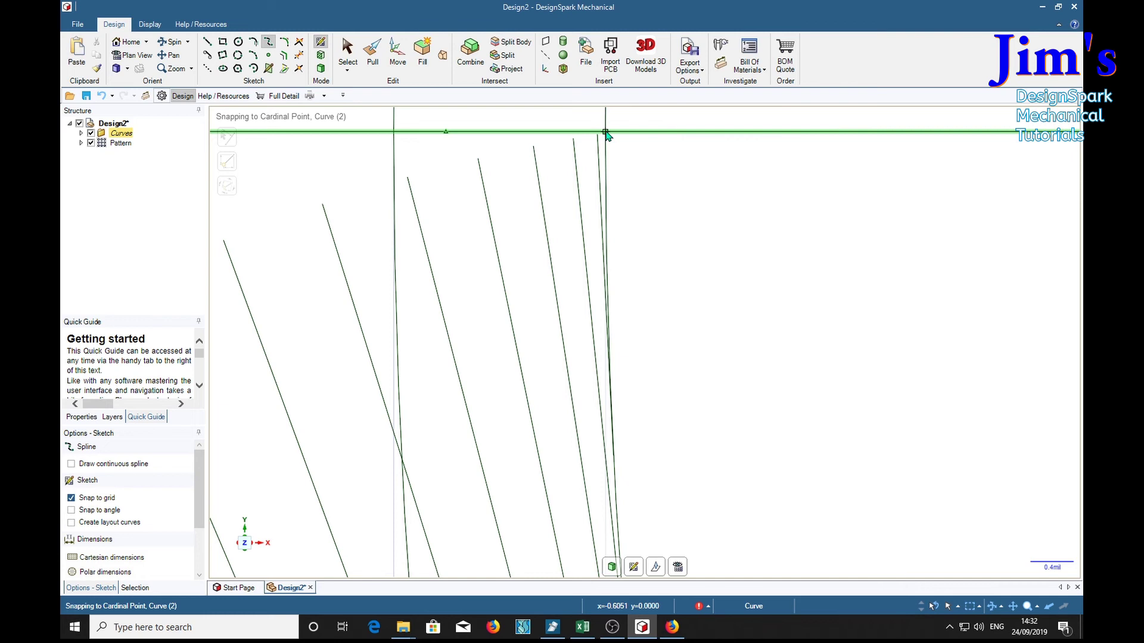
left_click(606, 133)
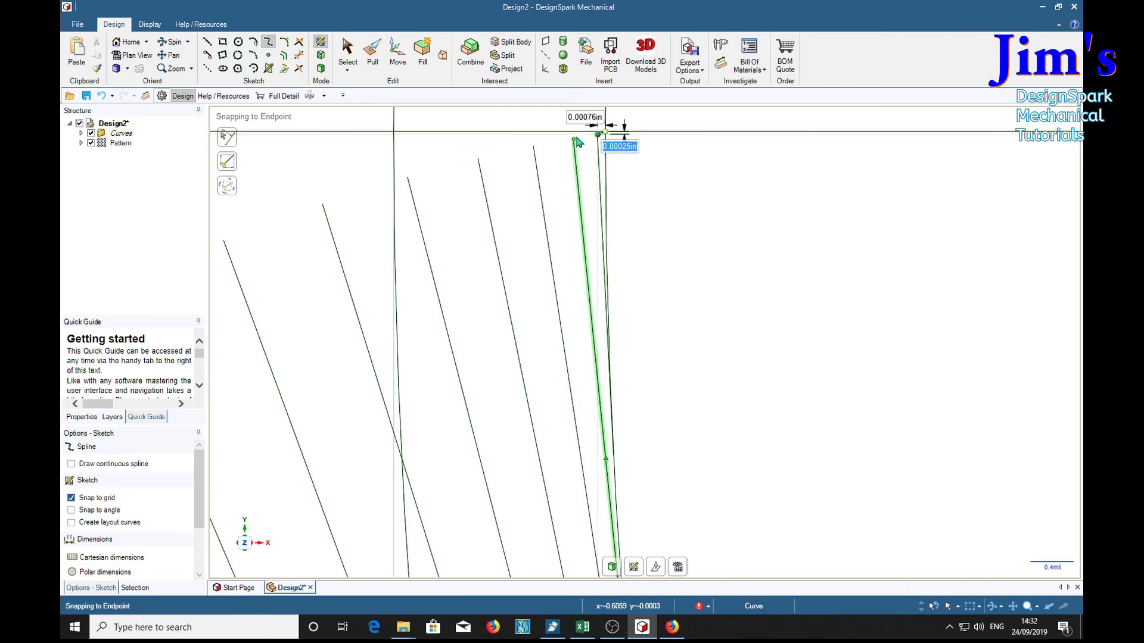
left_click(553, 151)
left_click(534, 147)
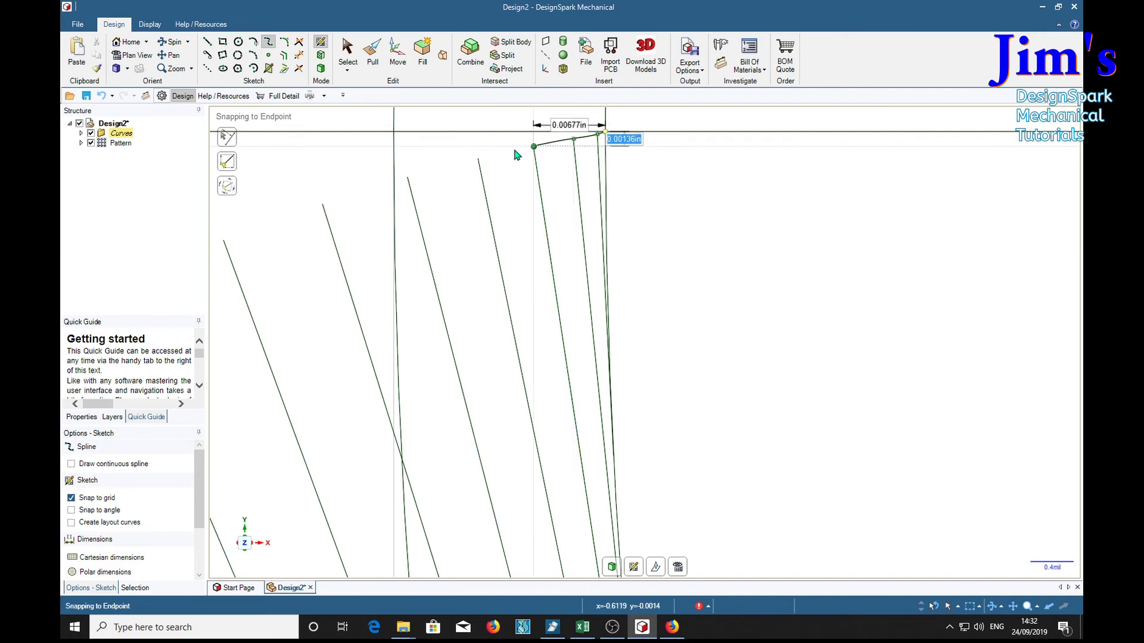
left_click(479, 160)
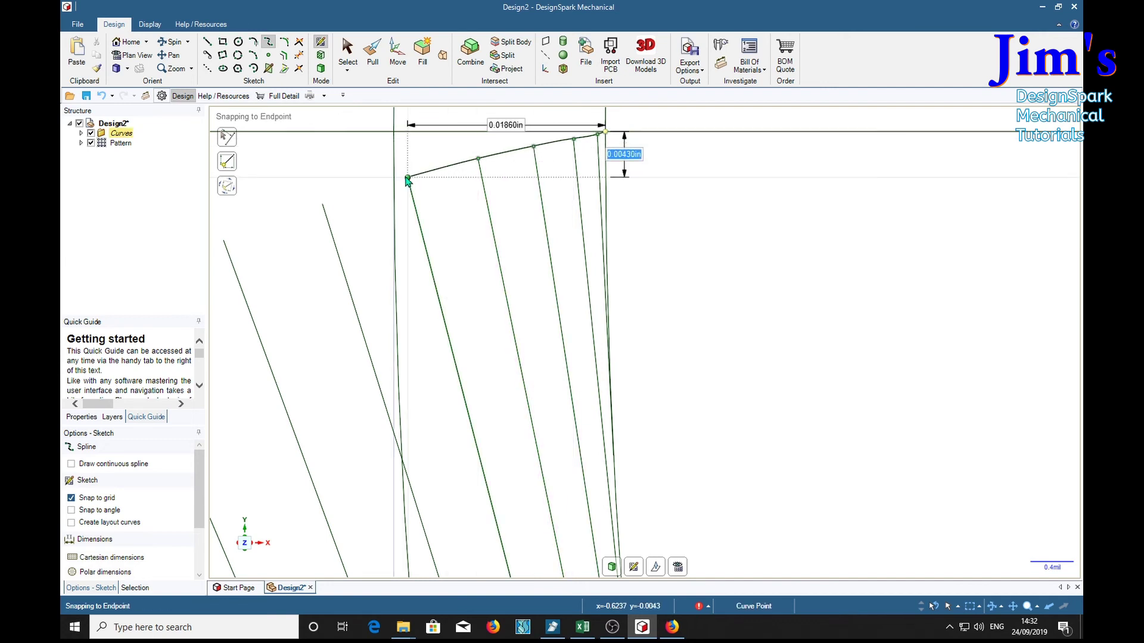
double_click(323, 205)
- Continue the spline through the upper ends of the seventh to thirteenth tangent lines and finish it at the thirteenth
scroll(304, 246, "down", 2)
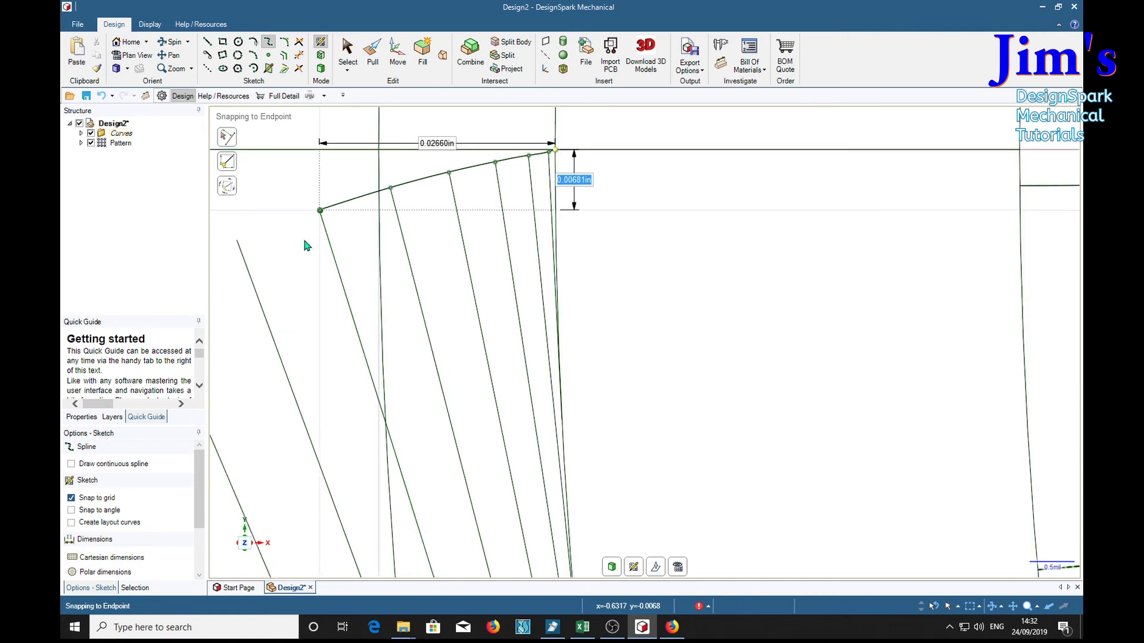
mouse_move(294, 246)
middle_mouse_down("shift")
mouse_move(625, 204)
mouse_move(626, 177)
middle_mouse_up("shift")
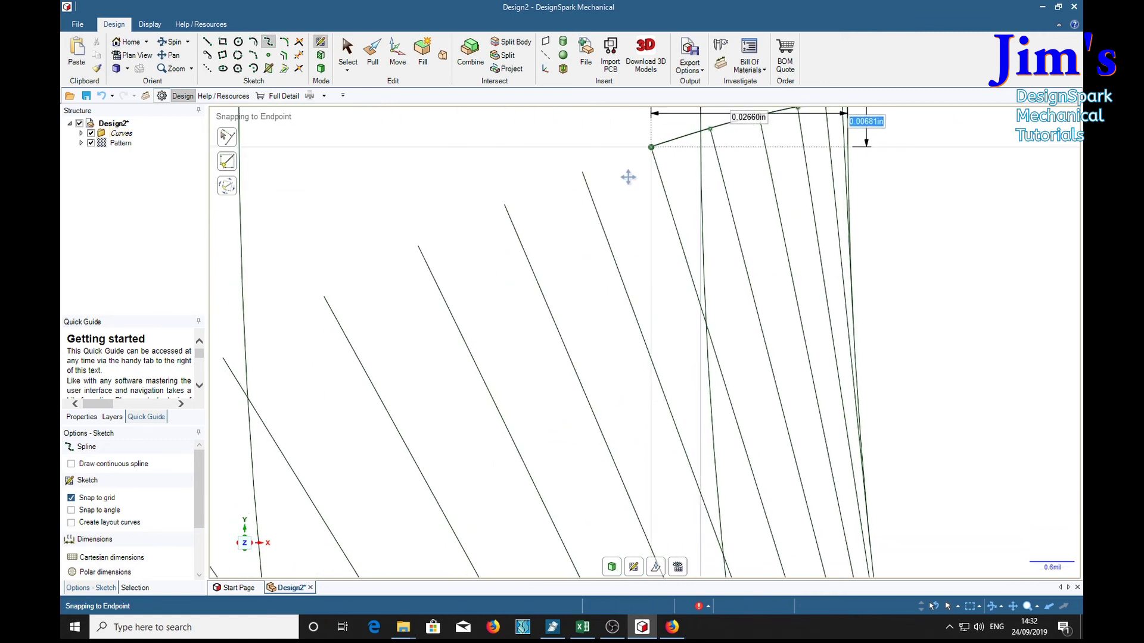
scroll(631, 182, "down", 1)
scroll(627, 181, "down", 2)
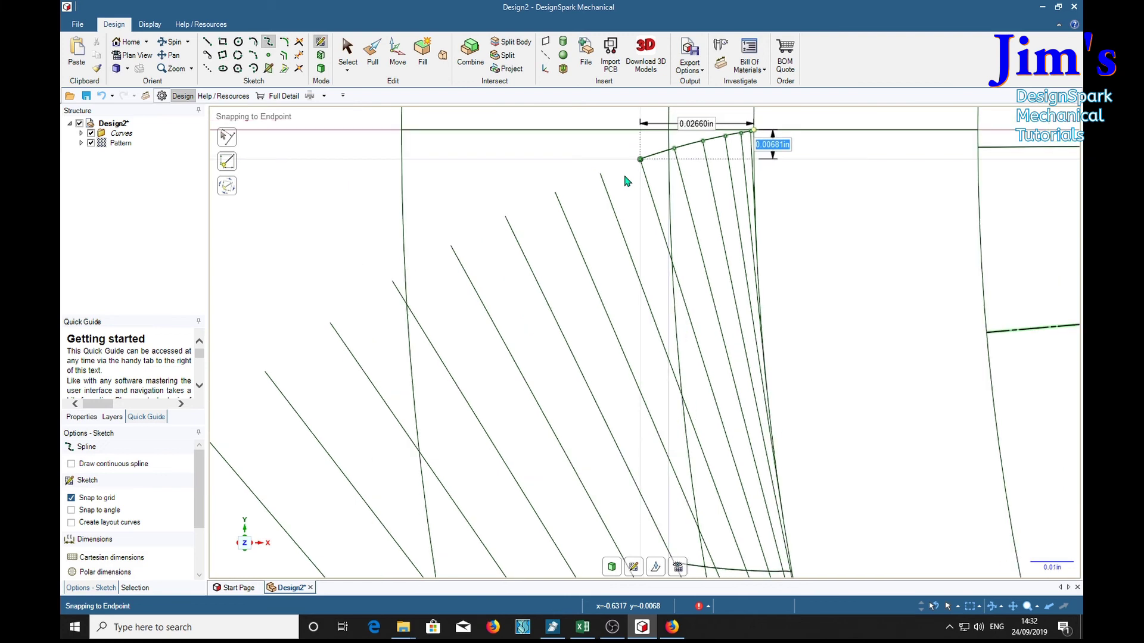
left_click(613, 177)
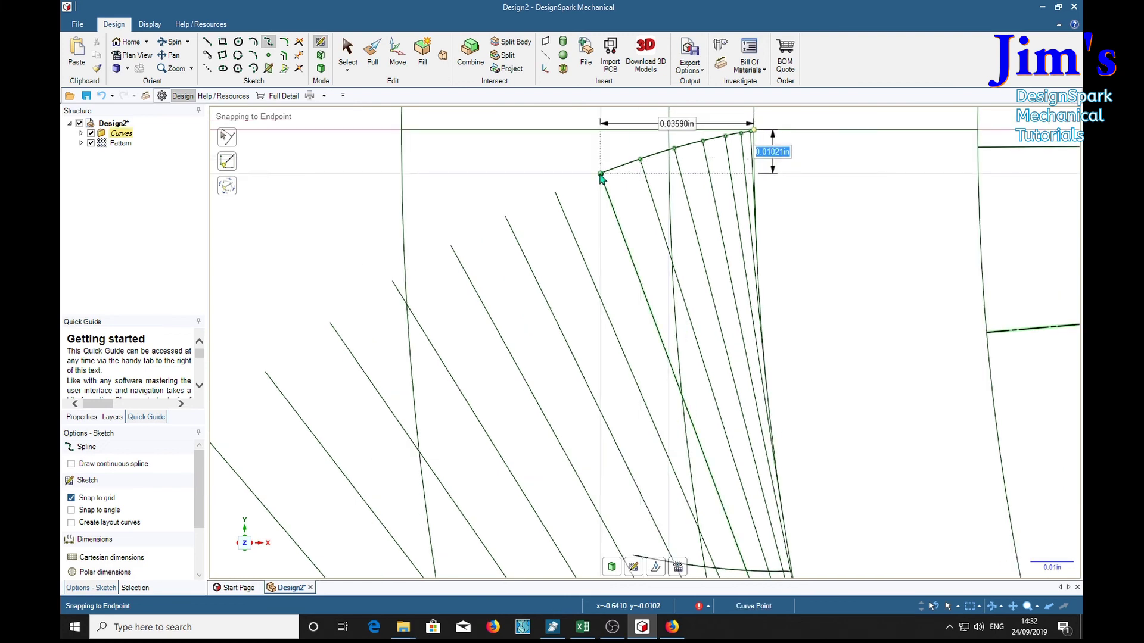
left_click(556, 193)
left_click(506, 217)
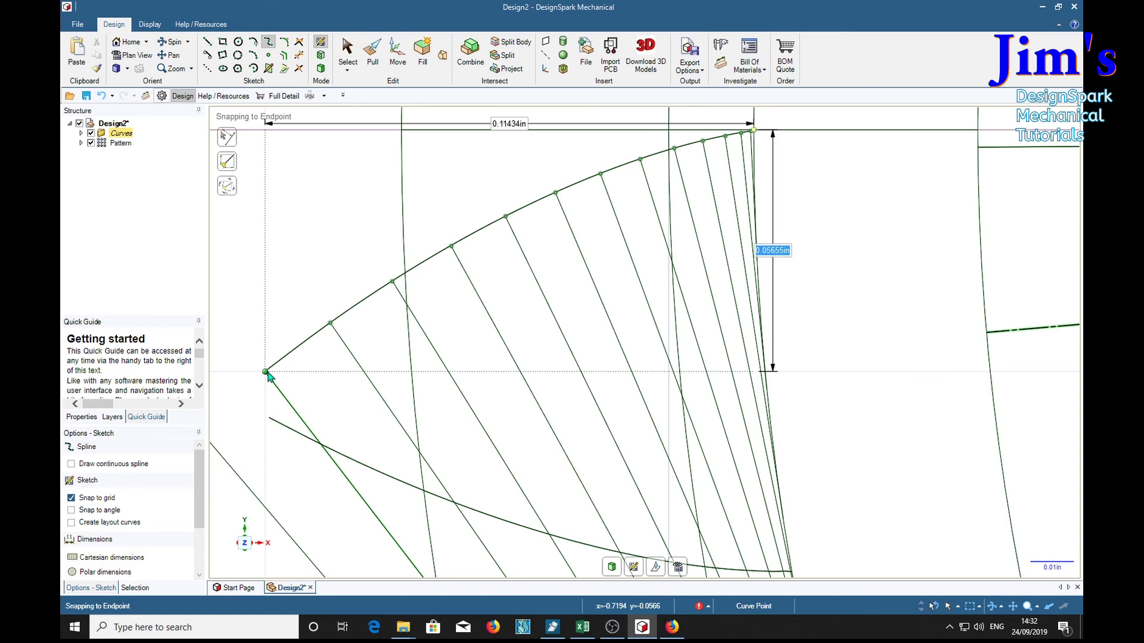
scroll(536, 248, "up", 3)
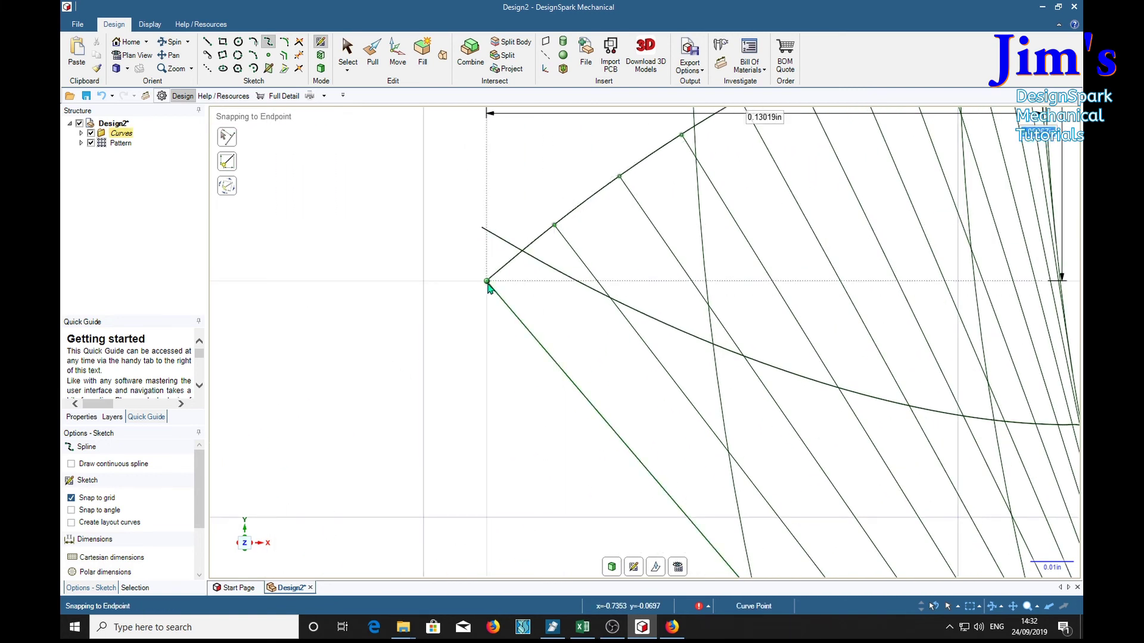
left_click(555, 226)
double_click(488, 281)
key("ctrl+z")
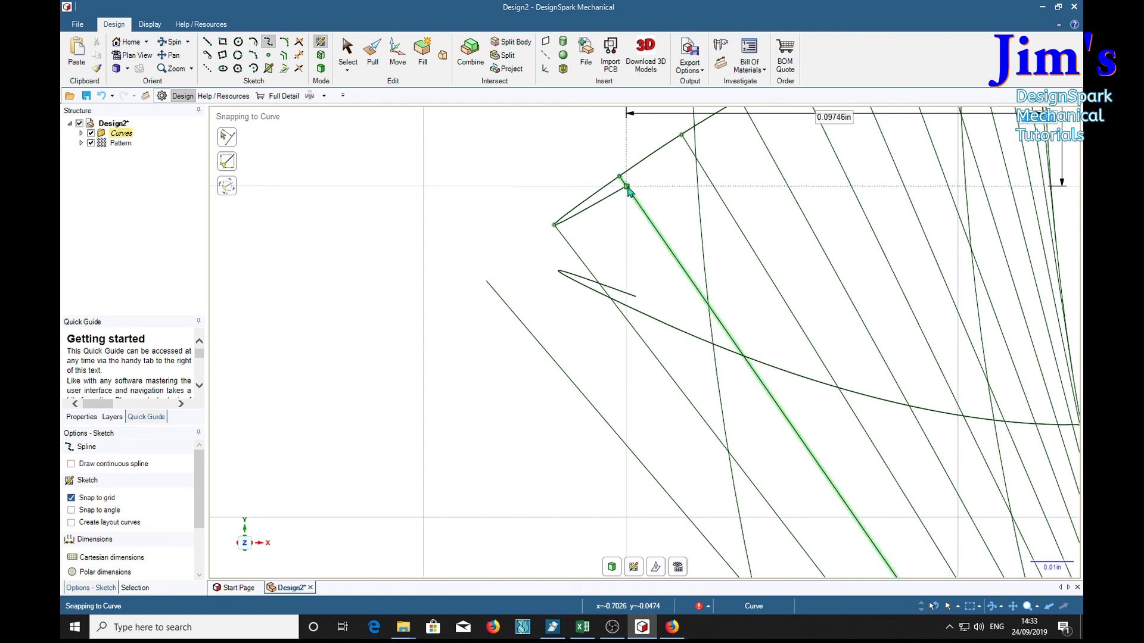
key("Escape")
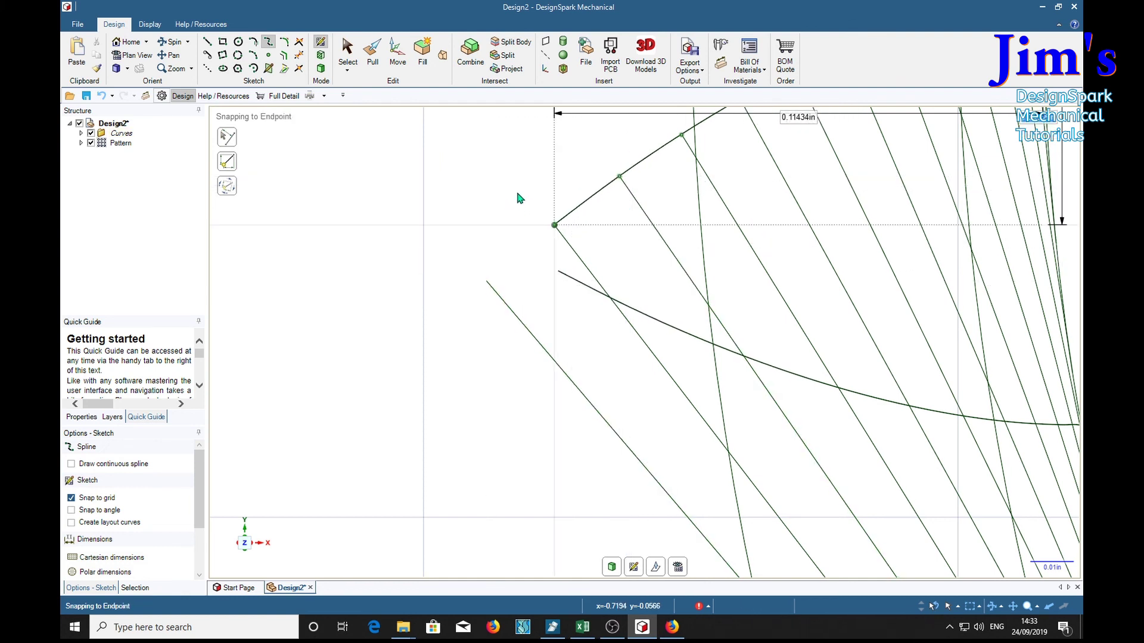
- Trim the parts of the spline, its mirrored copy and the tangent lines that extend outside the outer circle
key("t")
scroll(526, 293, "down", 3)
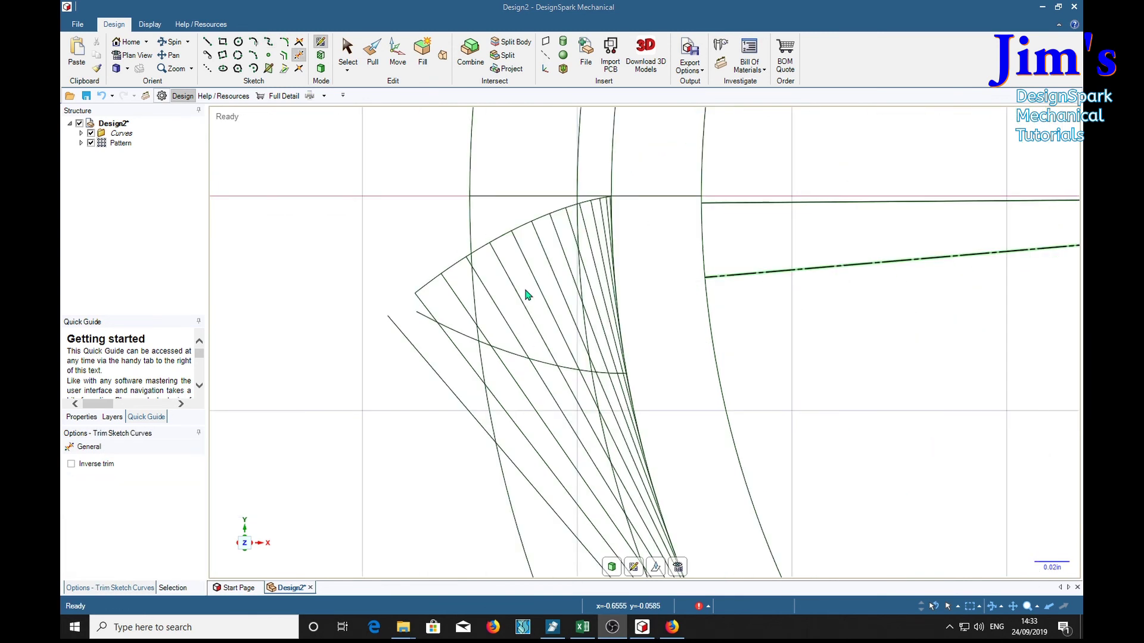
scroll(520, 299, "up", 3)
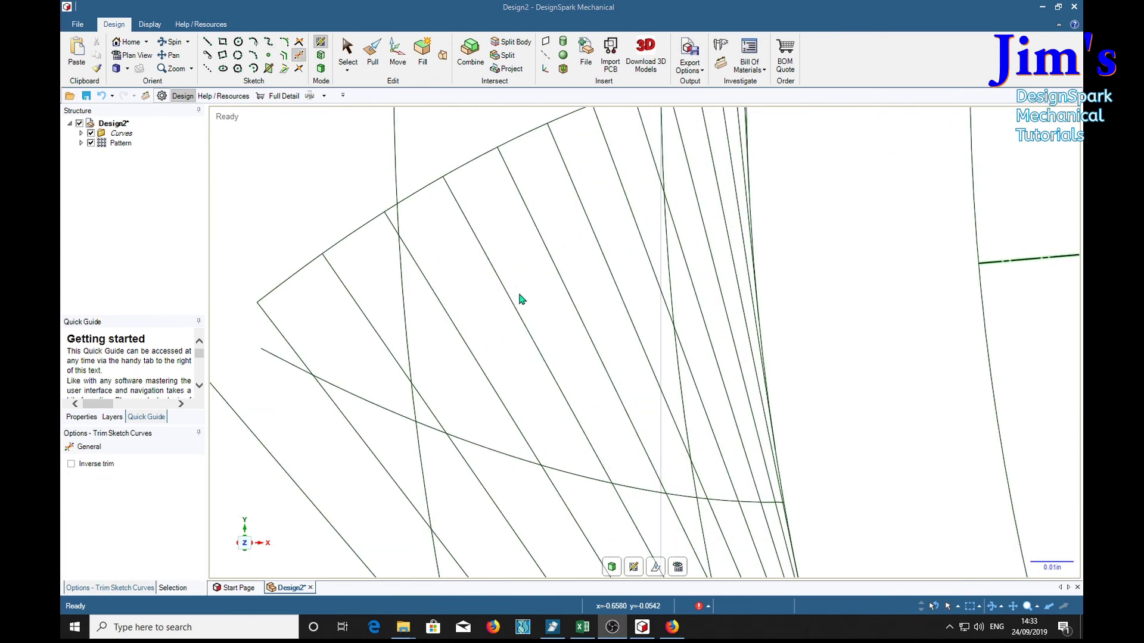
left_click(393, 225)
left_click(353, 233)
left_click(316, 260)
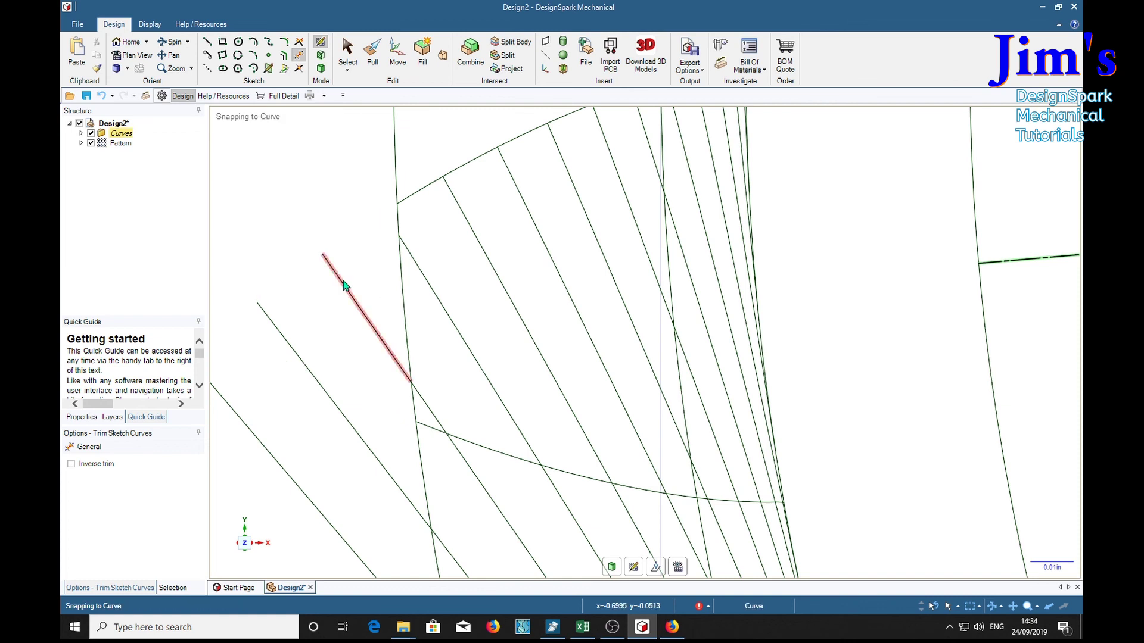
left_click(343, 286)
left_click(310, 372)
- Trim away the tangent line segments lying between the upper tooth flank and its mirrored lower flank
left_click(449, 326)
left_click(504, 287)
left_click(553, 257)
left_click(601, 258)
left_click(636, 233)
left_click(661, 196)
left_click(655, 157)
left_click(691, 170)
left_click(728, 173)
left_click(725, 164)
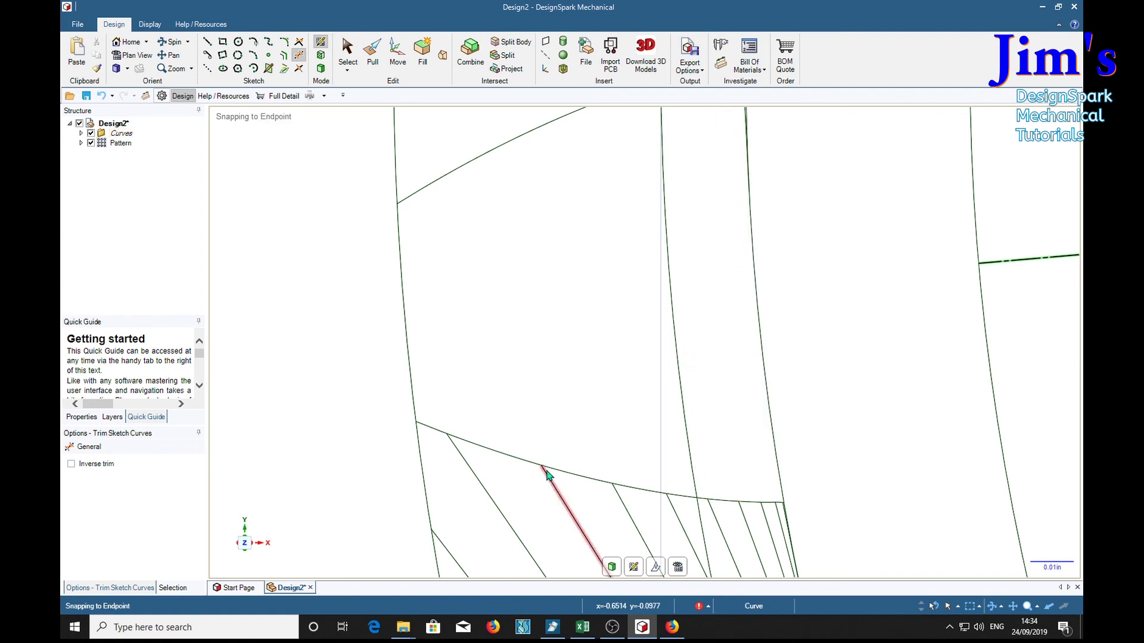
- Trim the tangent line pieces just below the lower flank and the outer circle's arcs directly beside the tooth tip
scroll(519, 305, "down", 4)
left_click(587, 207)
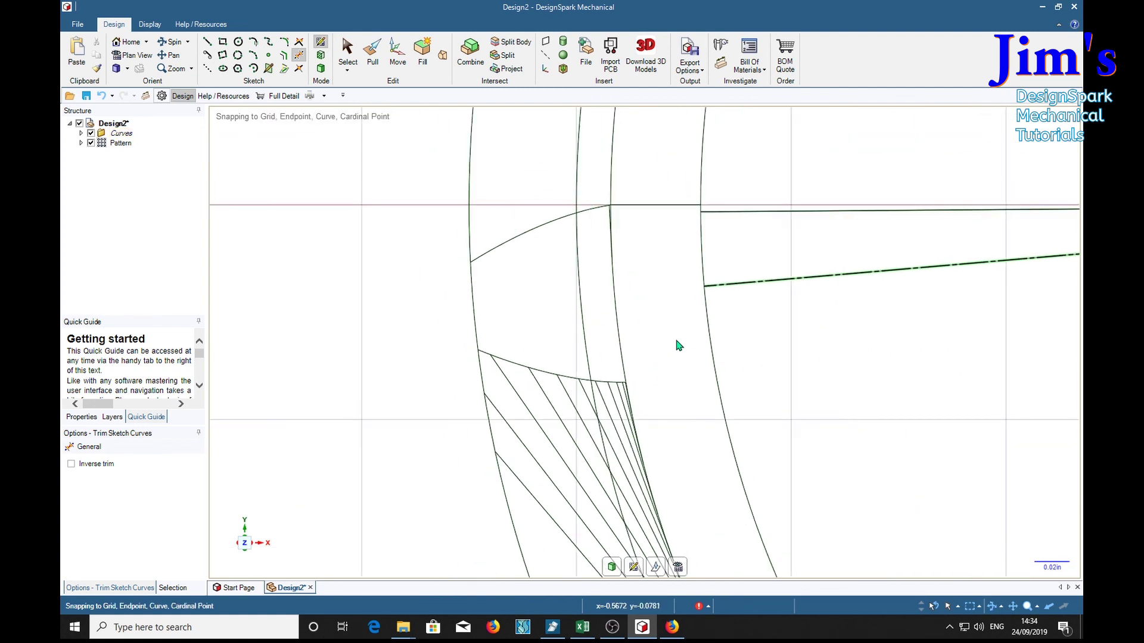
left_click(539, 395)
left_click(559, 384)
left_click(586, 388)
left_click(608, 390)
left_click(620, 394)
left_click(628, 392)
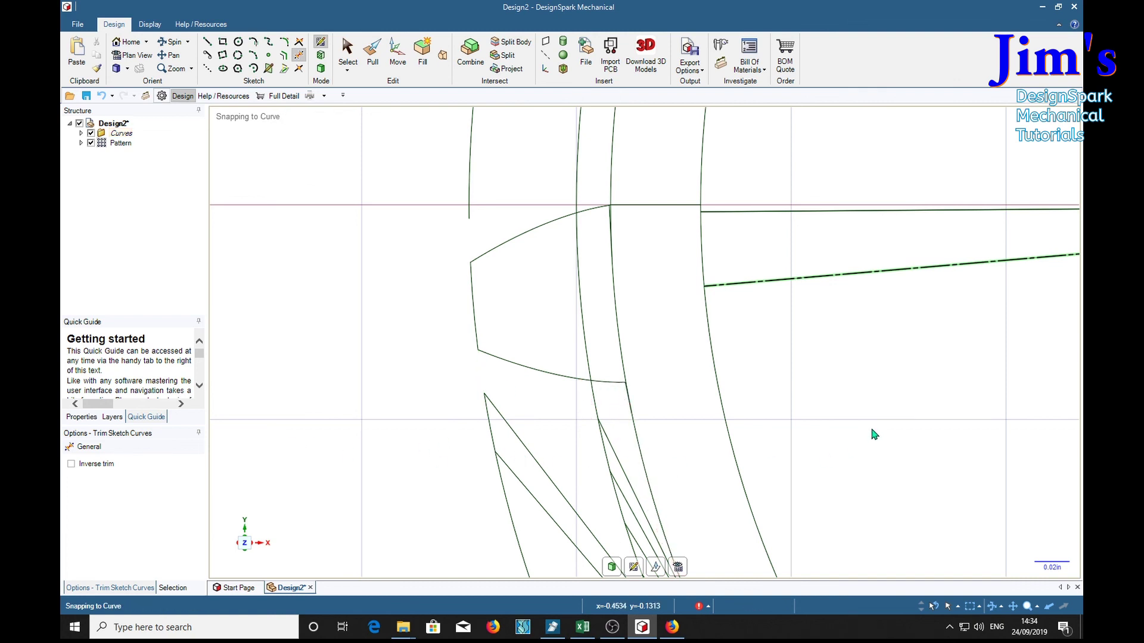
- Turn off the mirror line setting on the 4.5° line
right_click(783, 285)
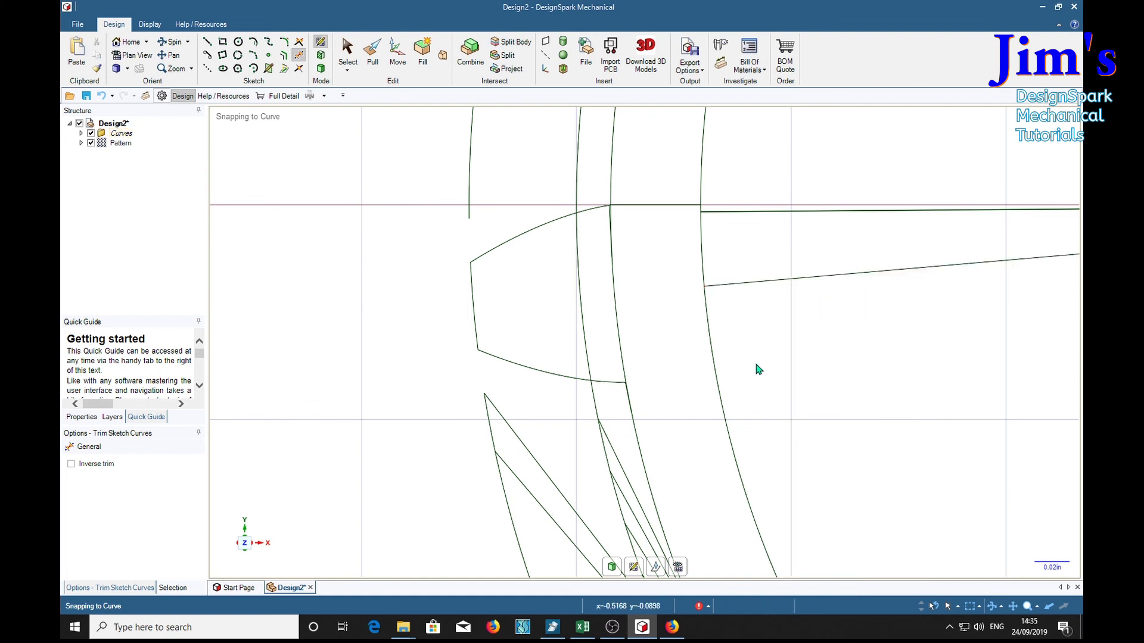